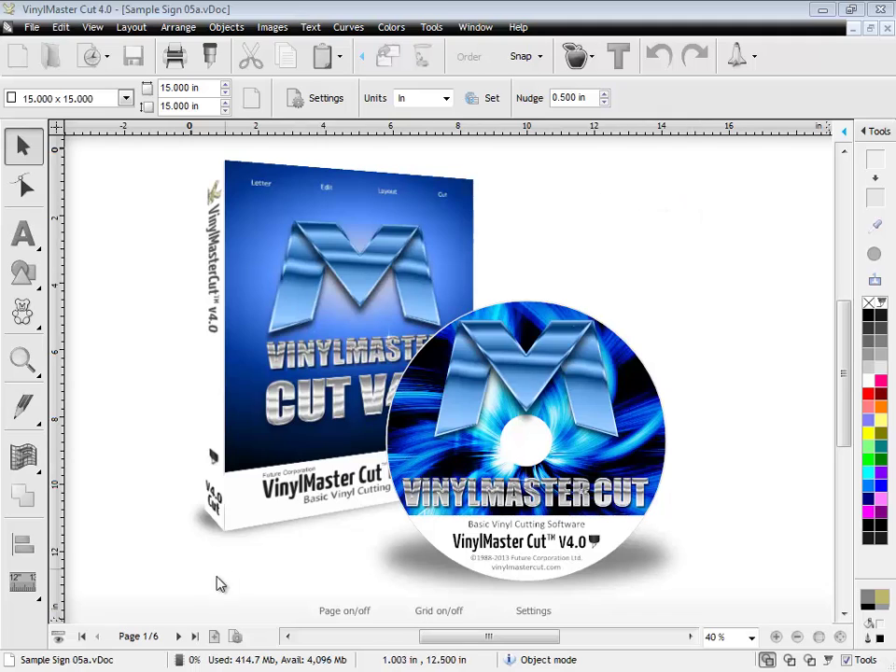
# Step: Advance from page 1 to page 2 of 6 to show the strawberry logo sign
pyautogui.click(180, 637)
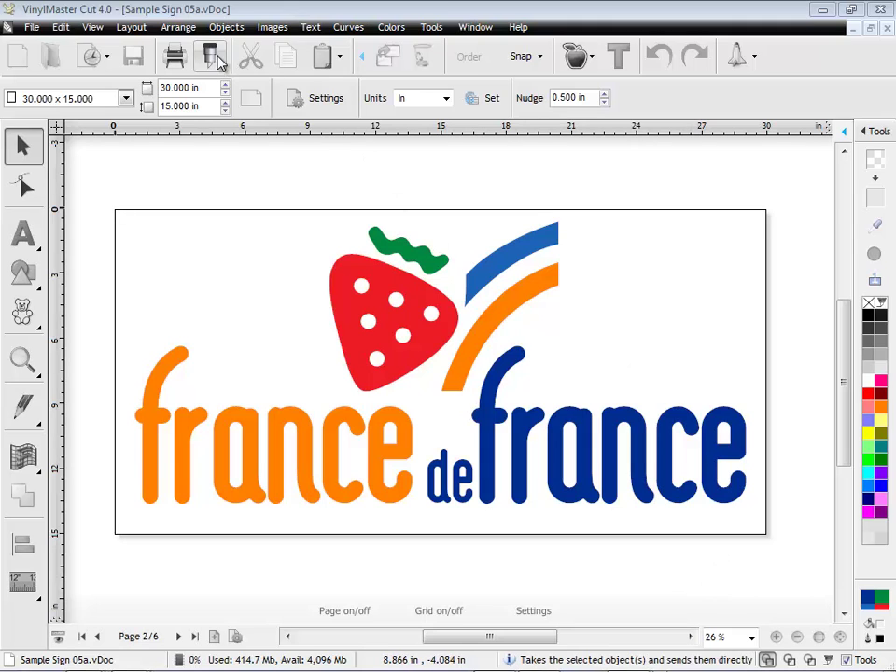
# Step: Set the logo's cut job to Rotate, Separate by Color, Auto Speed-Weed and Auto Weed-Box, previewing each colour layer
pyautogui.click(172, 56)
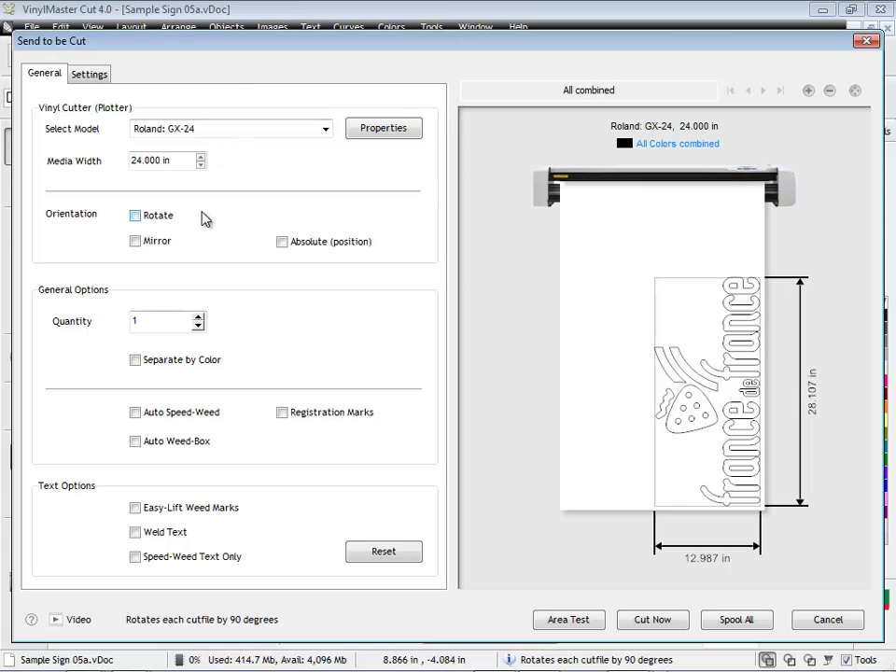
pyautogui.click(135, 215)
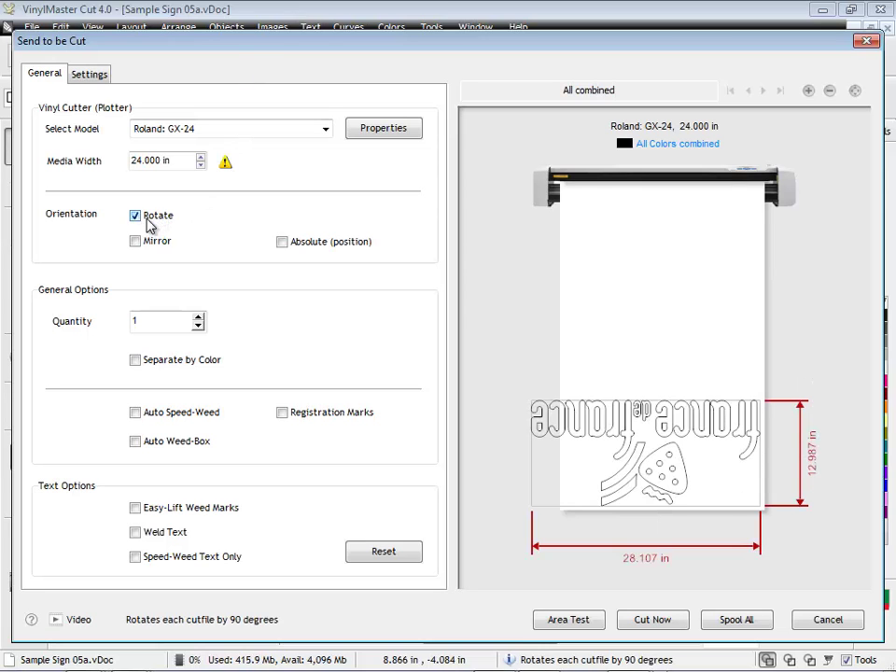
pyautogui.click(136, 359)
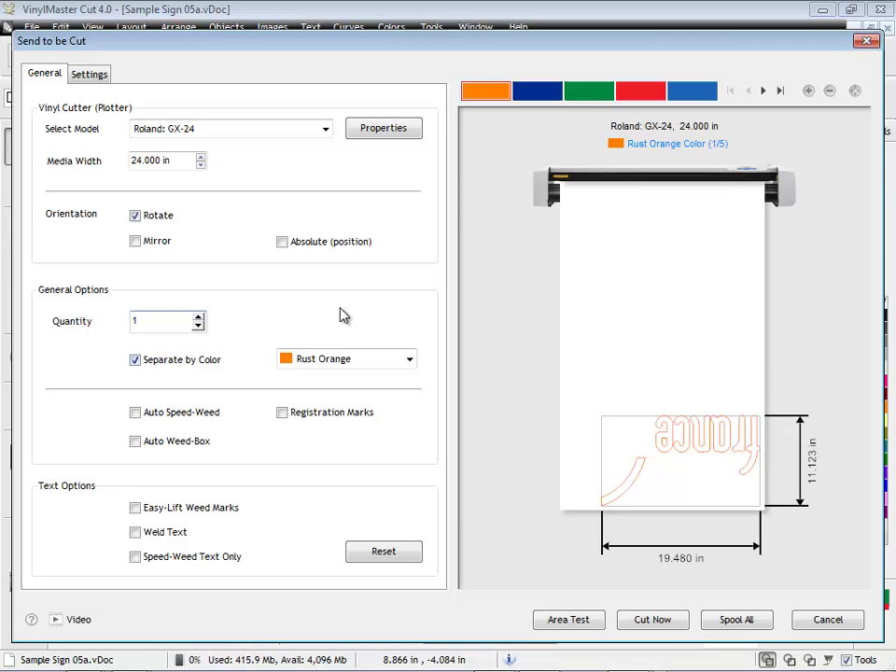
pyautogui.click(552, 94)
pyautogui.click(601, 94)
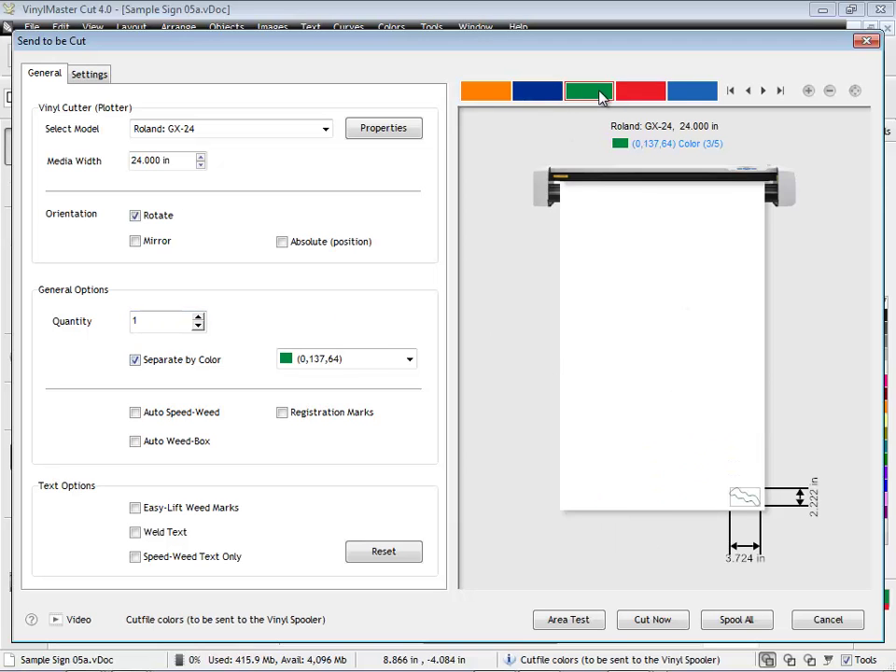
pyautogui.click(642, 92)
pyautogui.click(692, 92)
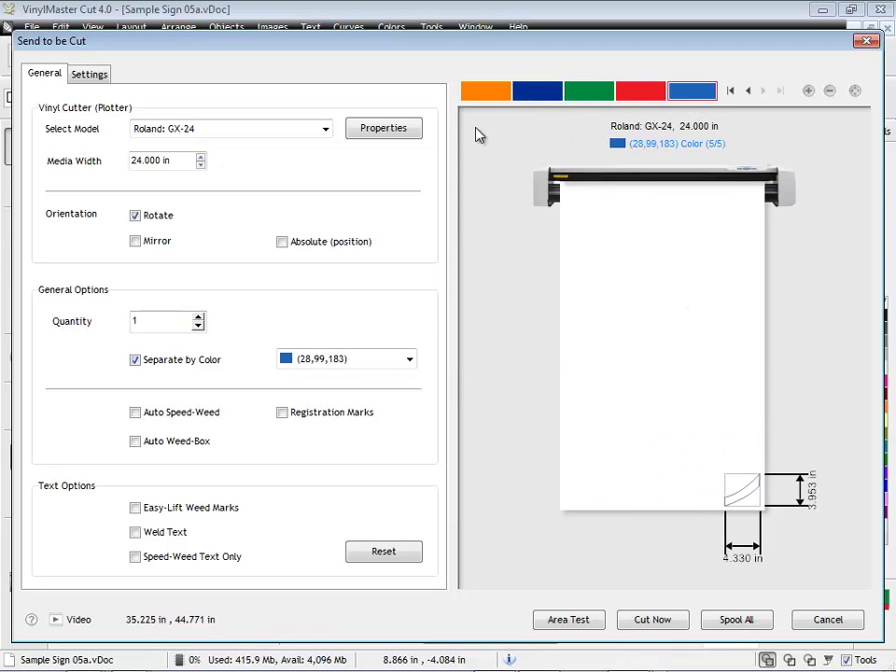
pyautogui.click(486, 91)
pyautogui.click(135, 412)
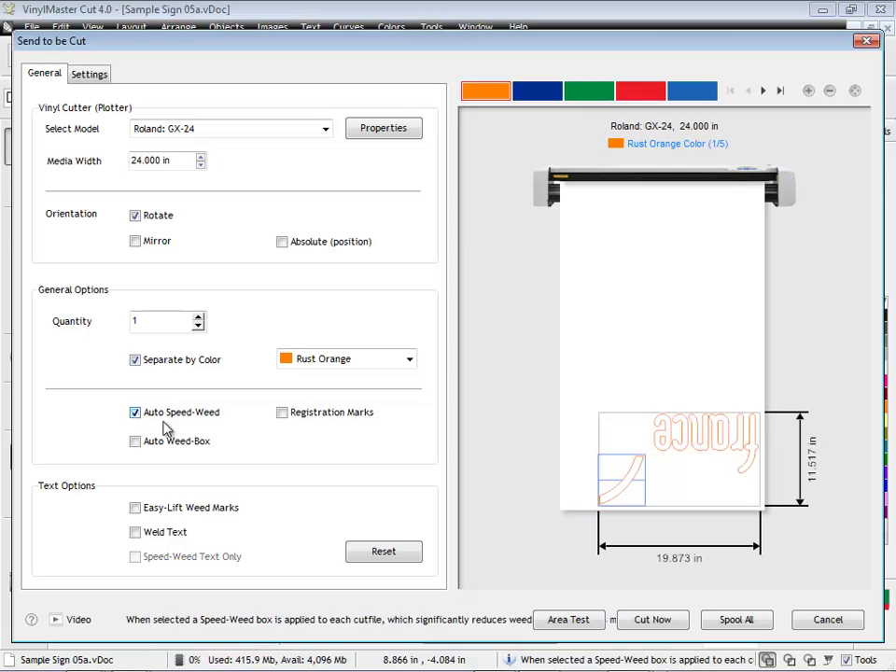
pyautogui.click(135, 442)
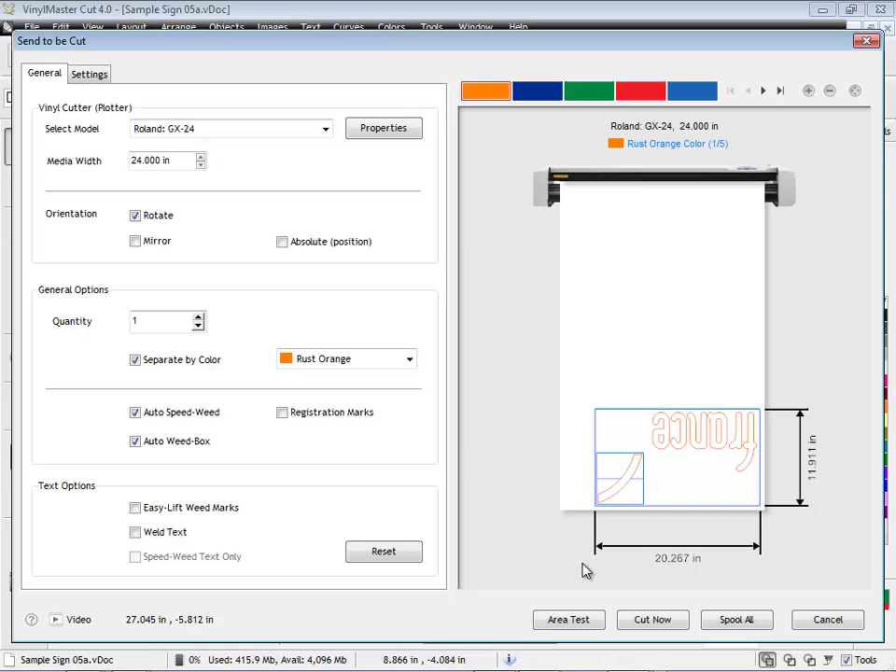
# Step: Spool all colour jobs and select the dark blue (0,45,143) job
pyautogui.click(740, 621)
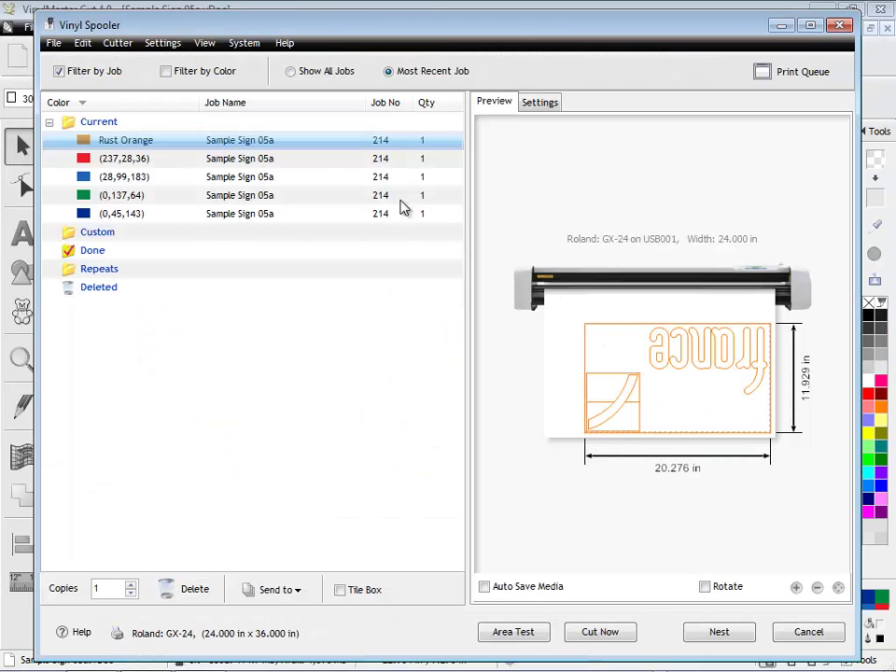
pyautogui.click(231, 161)
pyautogui.click(232, 177)
pyautogui.click(232, 194)
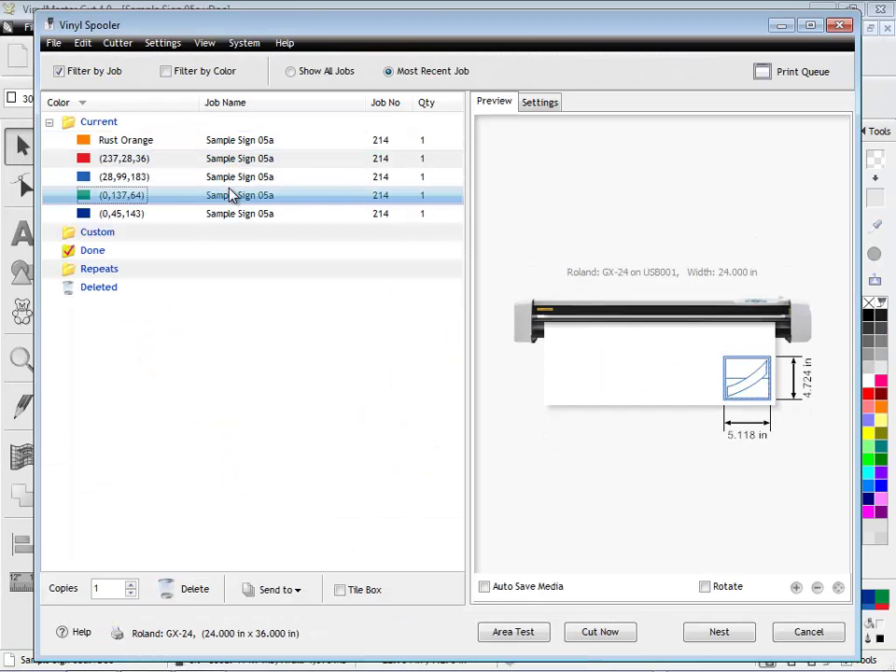
pyautogui.click(240, 214)
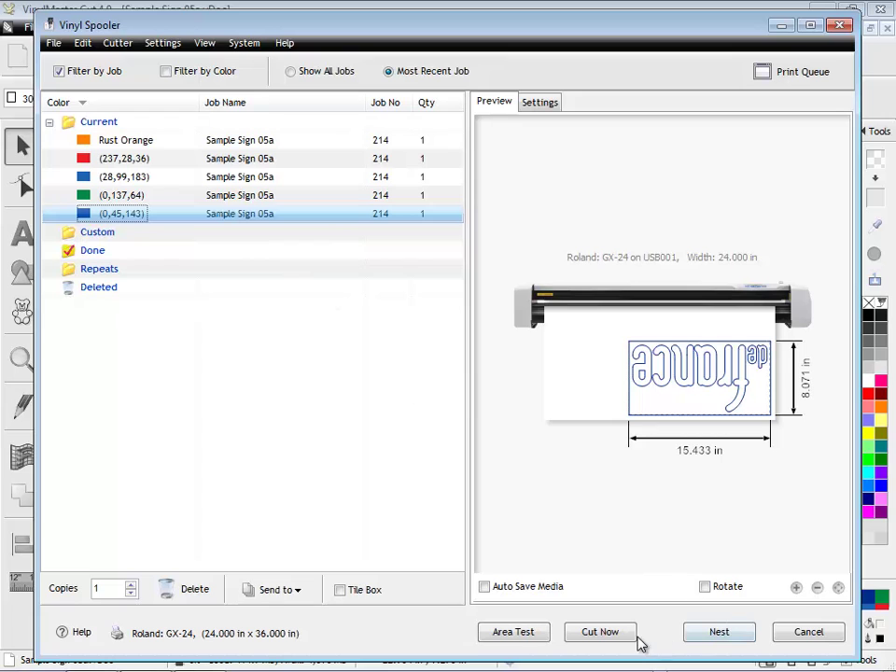
# Step: Cut the dark blue job on the cutter, confirming with Yes, and close the spooler
pyautogui.click(601, 634)
pyautogui.click(431, 378)
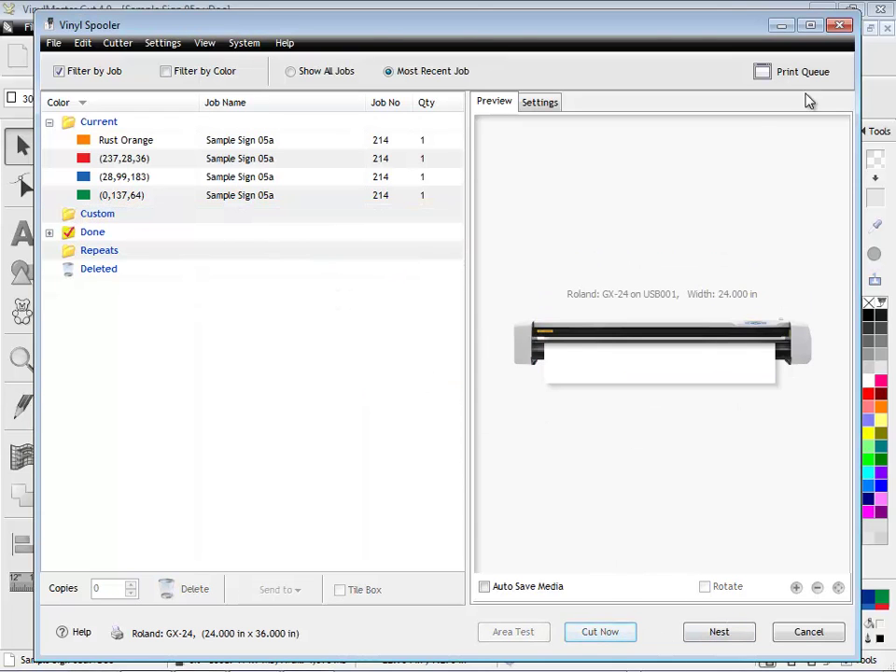
pyautogui.click(841, 25)
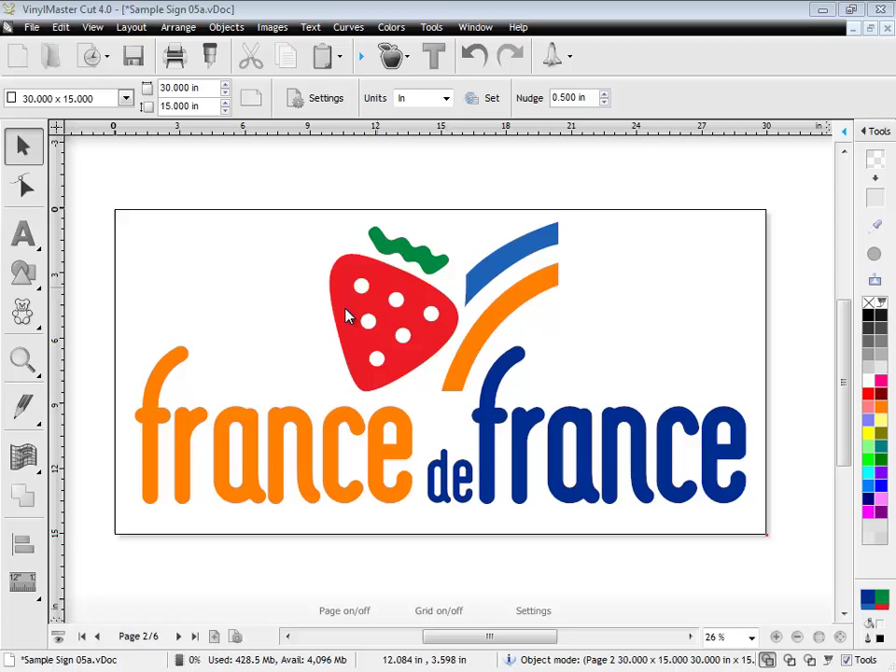
# Step: On page 3, add the artistic text title 'Working with Text' above Bold Italic
pyautogui.click(178, 636)
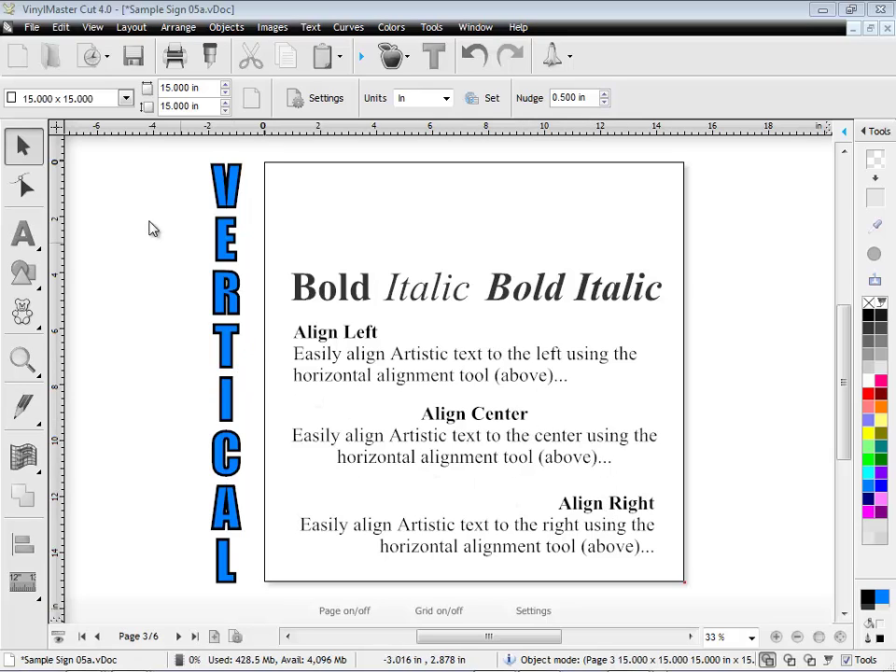
pyautogui.click(24, 234)
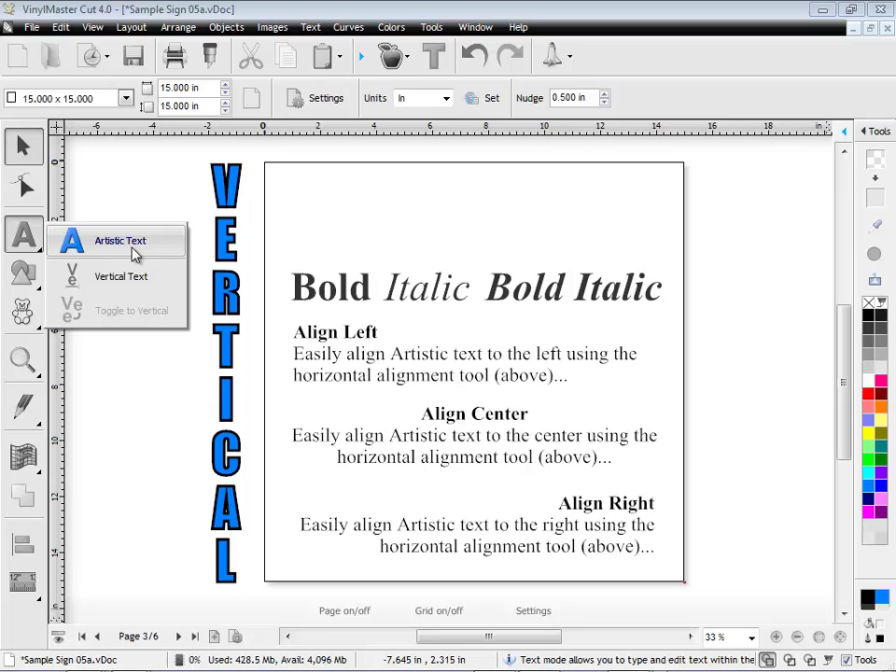
pyautogui.click(120, 242)
pyautogui.click(295, 221)
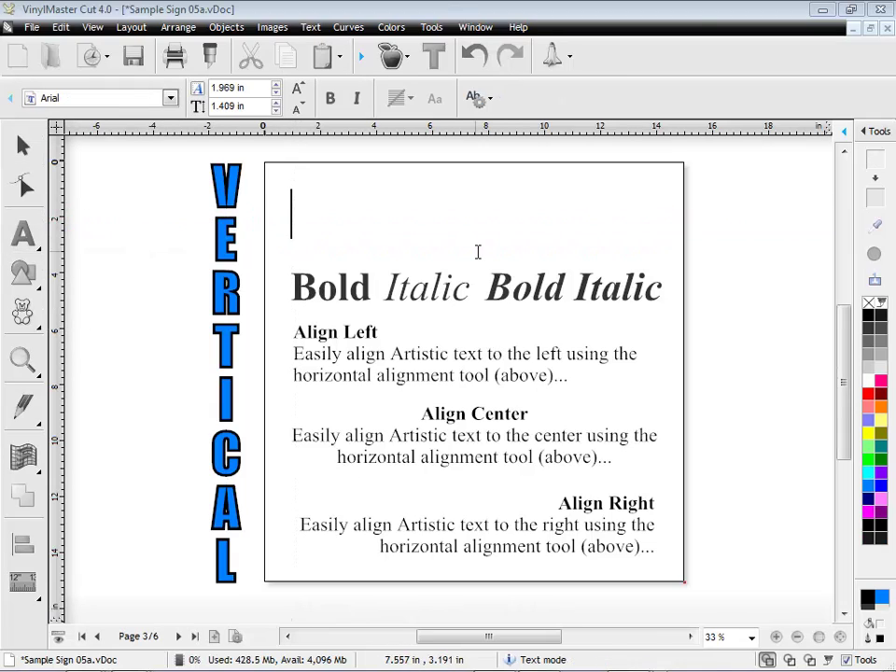
pyautogui.write('Working ')
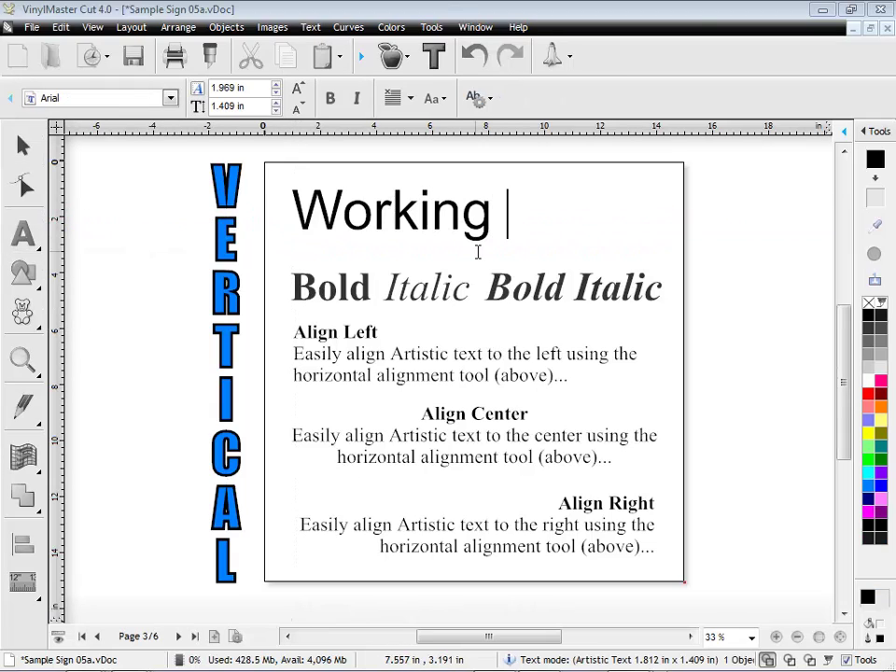
pyautogui.write('with Text!')
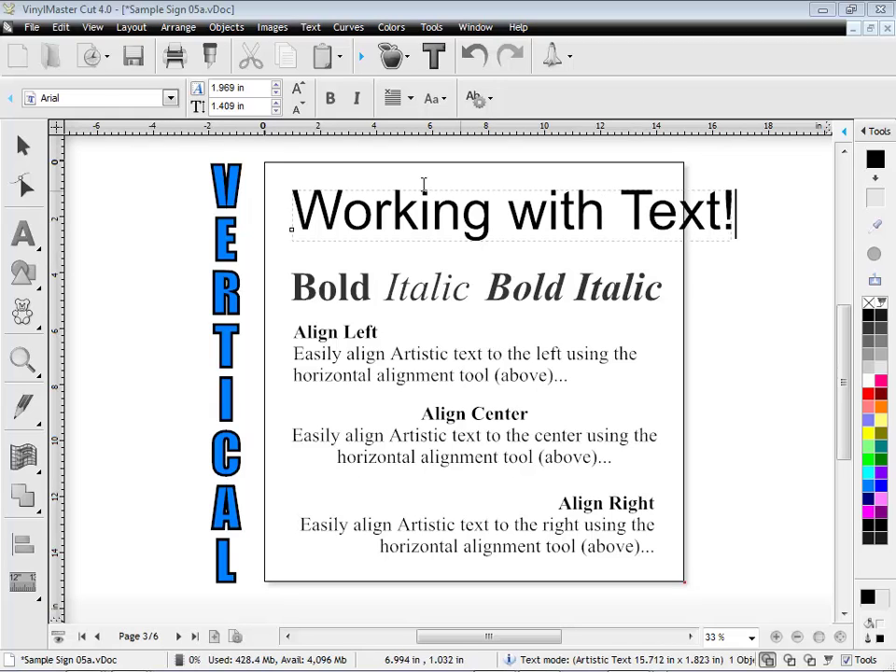
pyautogui.click(22, 144)
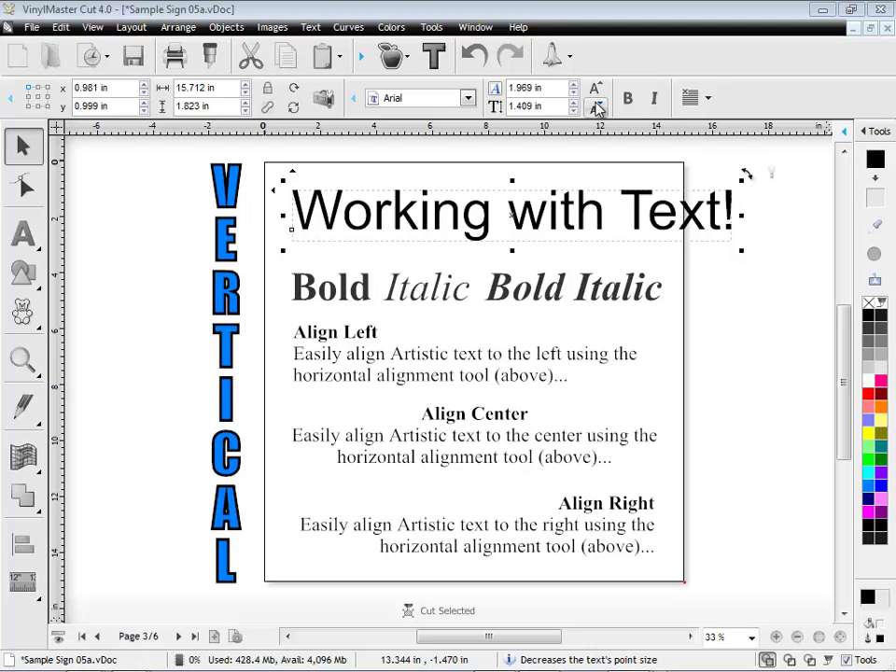
# Step: Reduce the title's font size twice and tighten its letter spacing with Node Edit
pyautogui.click(594, 109)
pyautogui.click(594, 109)
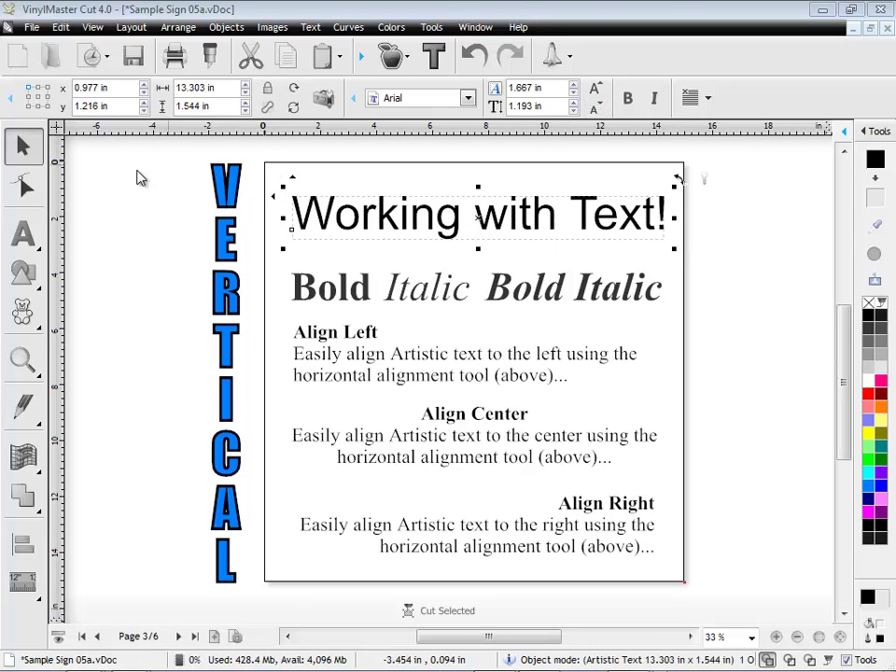
pyautogui.click(22, 186)
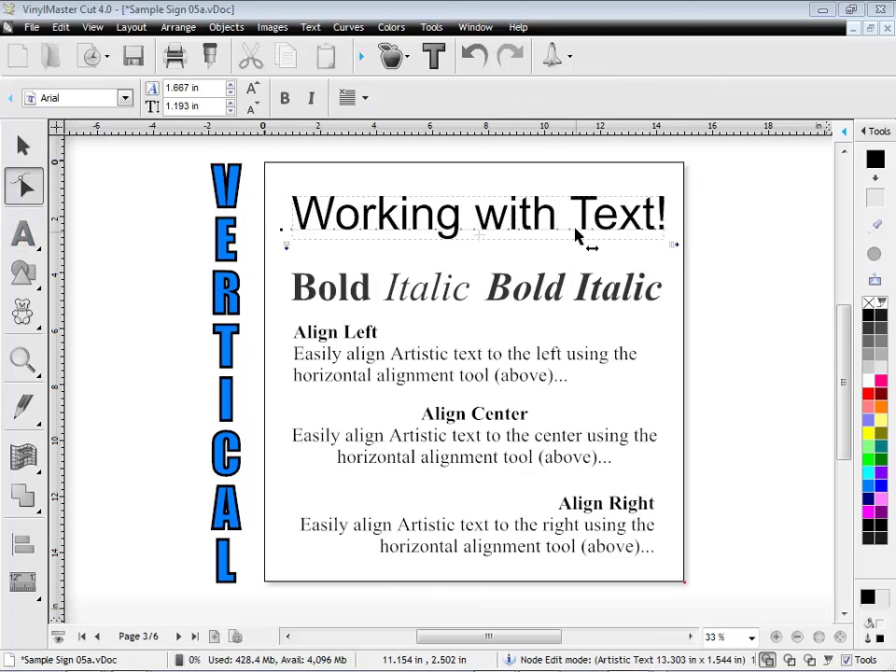
pyautogui.moveTo(591, 236); pyautogui.dragTo(586, 236)
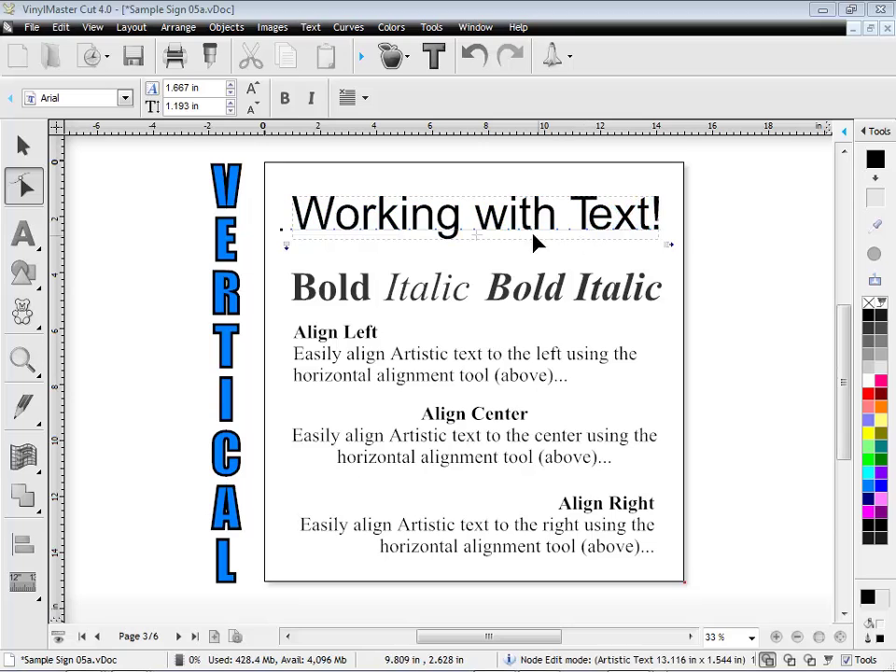
pyautogui.moveTo(506, 237); pyautogui.dragTo(502, 237)
pyautogui.click(21, 144)
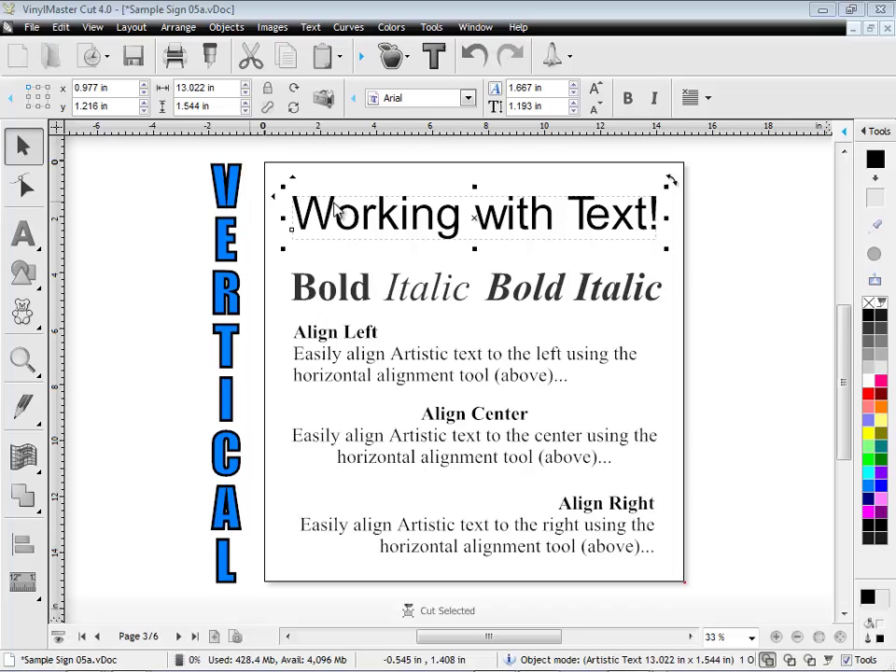
# Step: Restyle the title as yellow italic Calibri, scaled to fit the page width
pyautogui.click(469, 97)
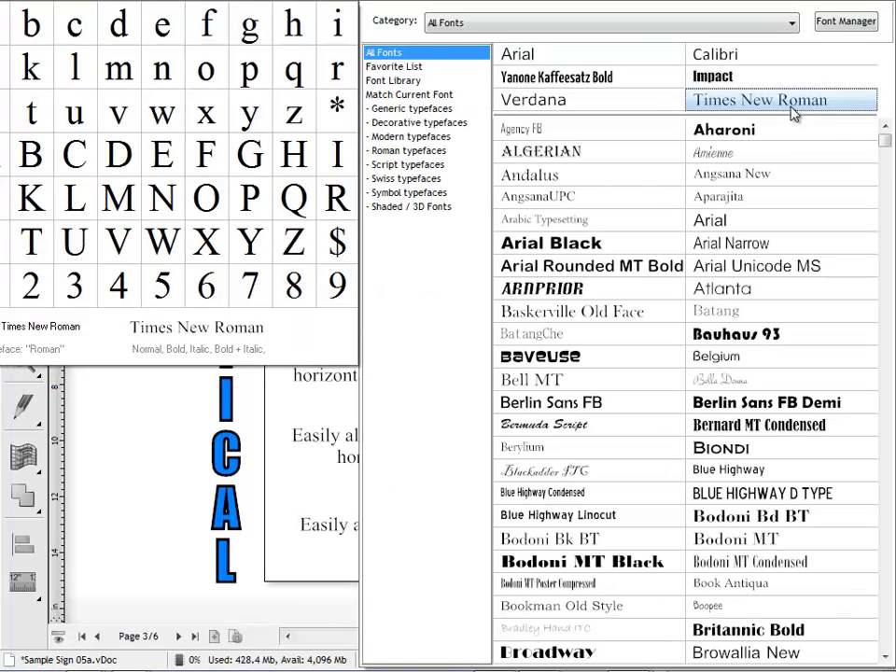
pyautogui.moveTo(886, 137); pyautogui.dragTo(886, 209)
pyautogui.click(591, 249)
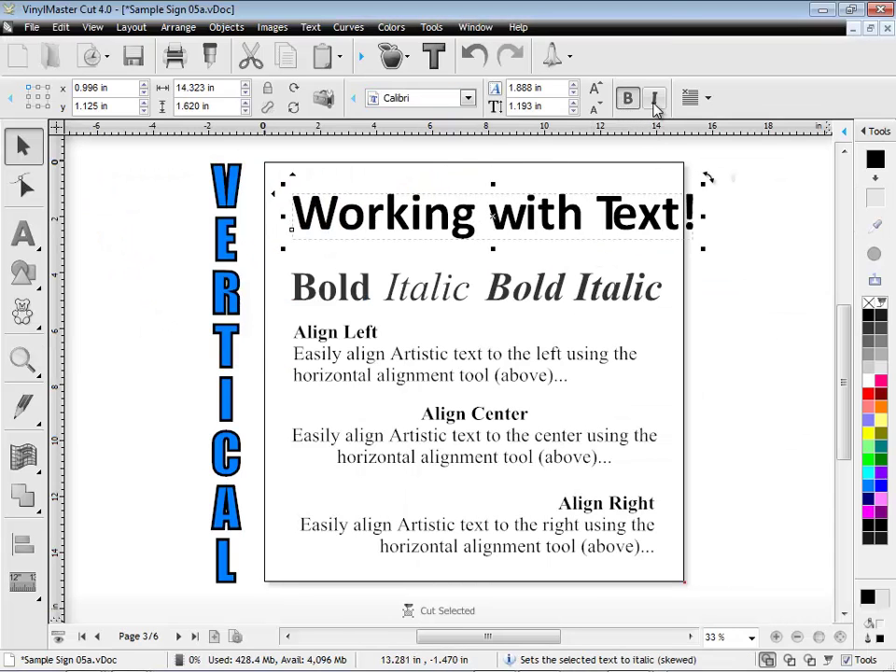
pyautogui.click(653, 105)
pyautogui.moveTo(711, 254); pyautogui.dragTo(665, 246)
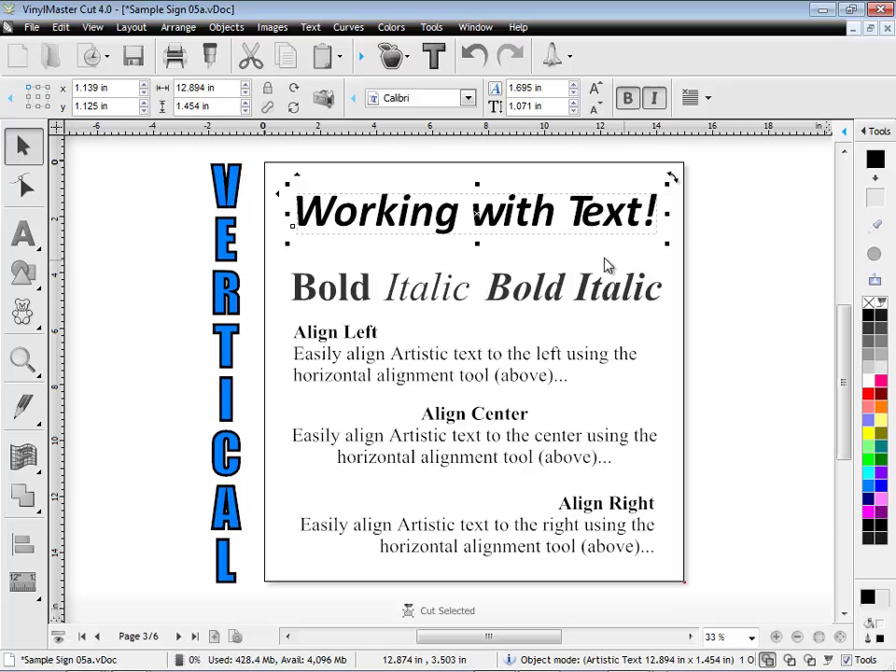
pyautogui.click(869, 426)
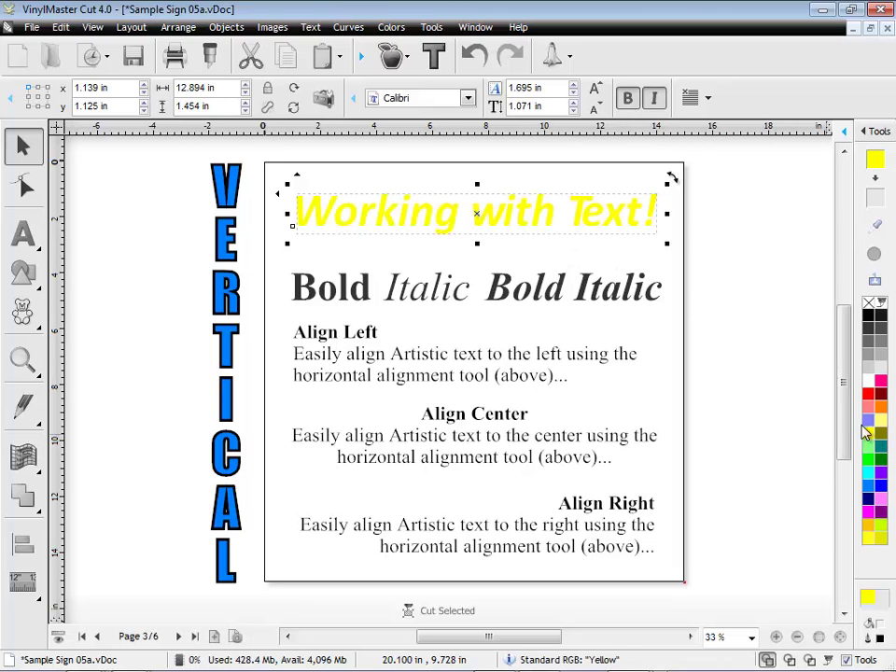
pyautogui.click(434, 57)
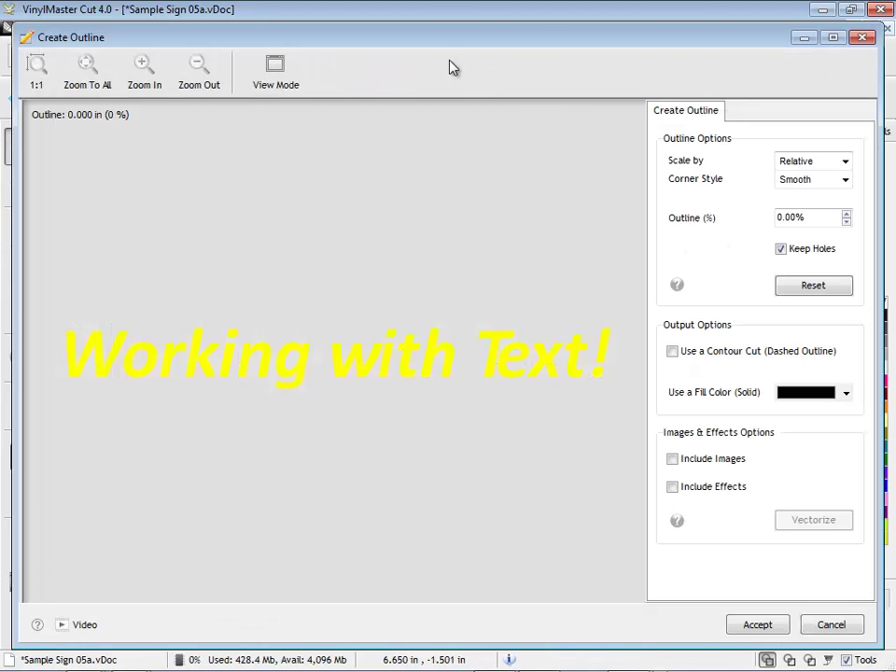
# Step: Give the heading a red-filled outline at 3.00% and accept it
pyautogui.click(849, 394)
pyautogui.click(769, 445)
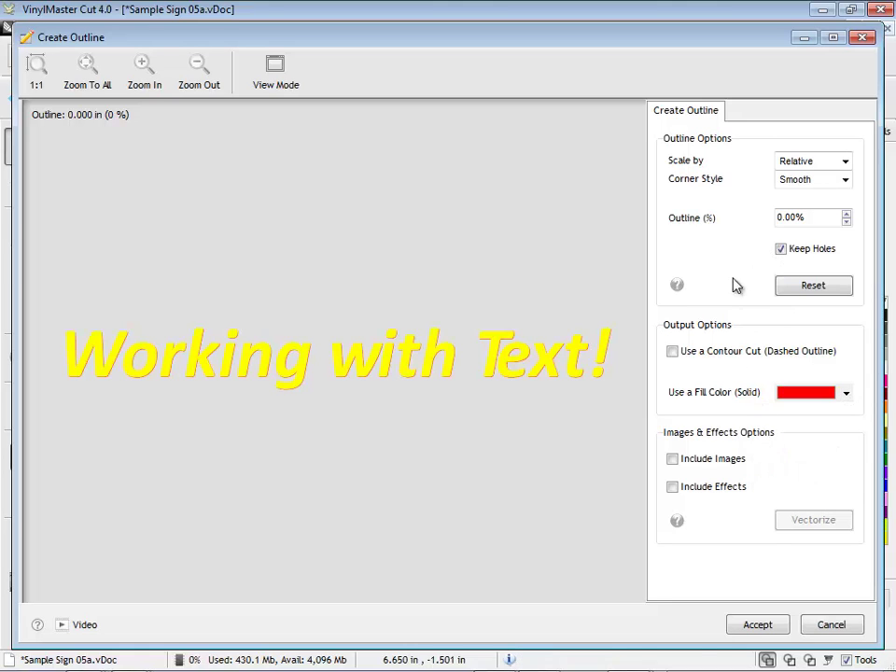
pyautogui.click(847, 214)
pyautogui.click(847, 216)
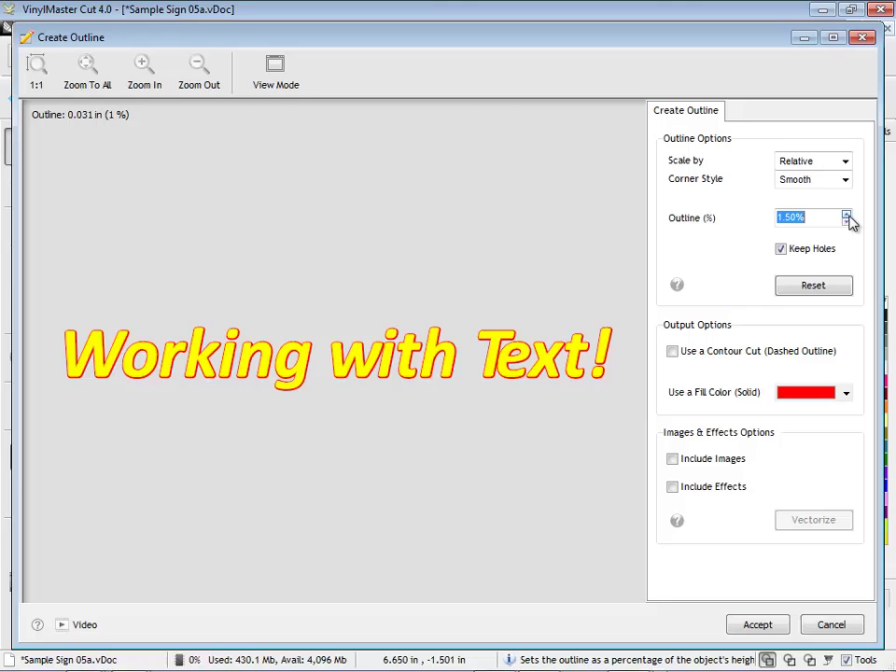
pyautogui.click(847, 216)
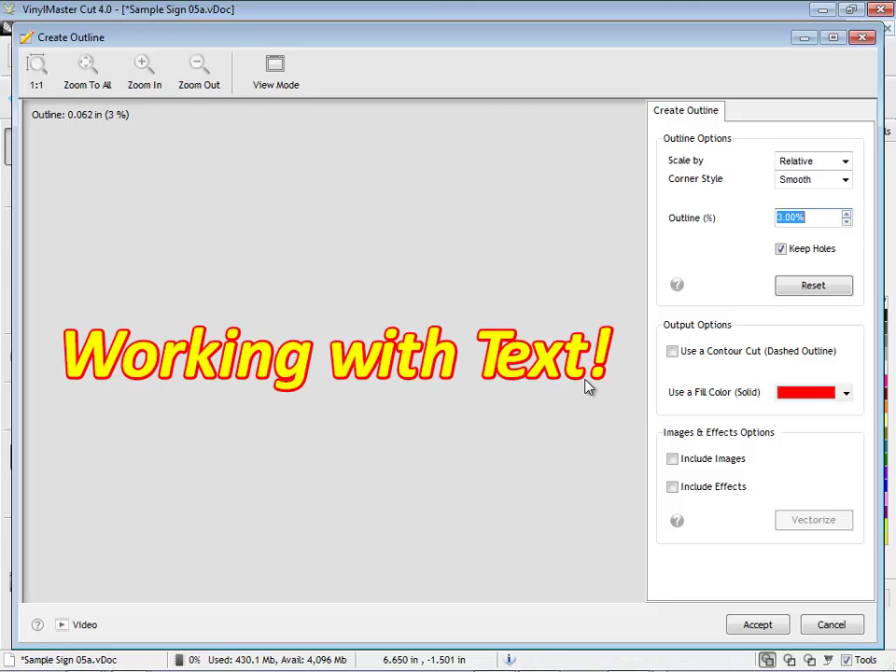
pyautogui.click(759, 620)
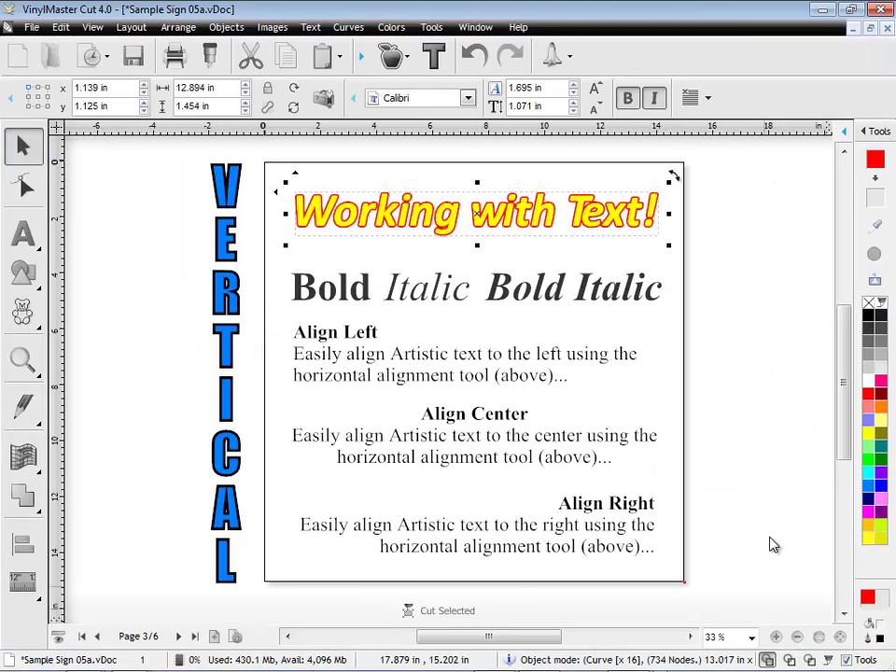
# Step: Confirm the outline and open the Power Shapes sample from Recent Documents
pyautogui.click(736, 310)
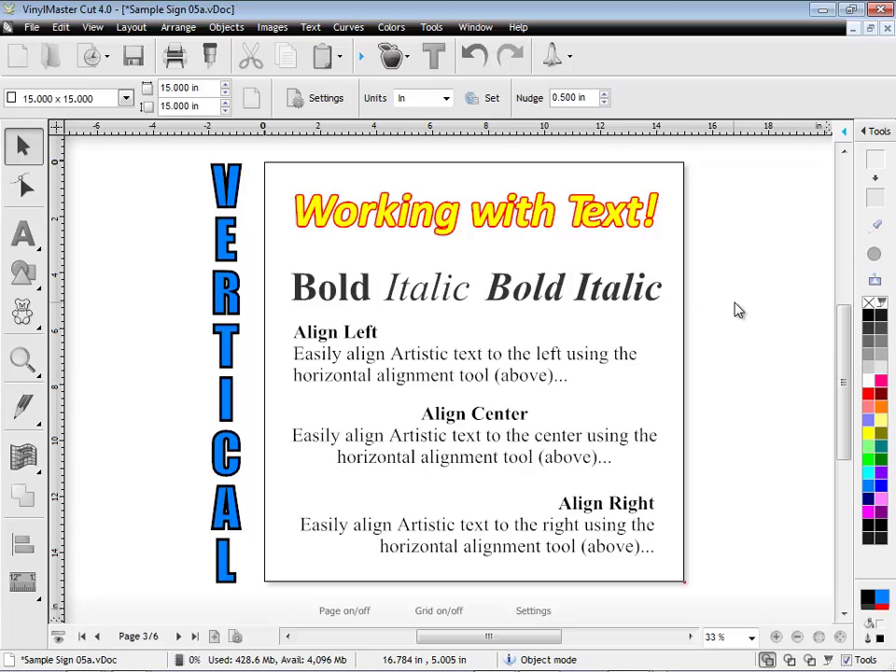
pyautogui.click(106, 60)
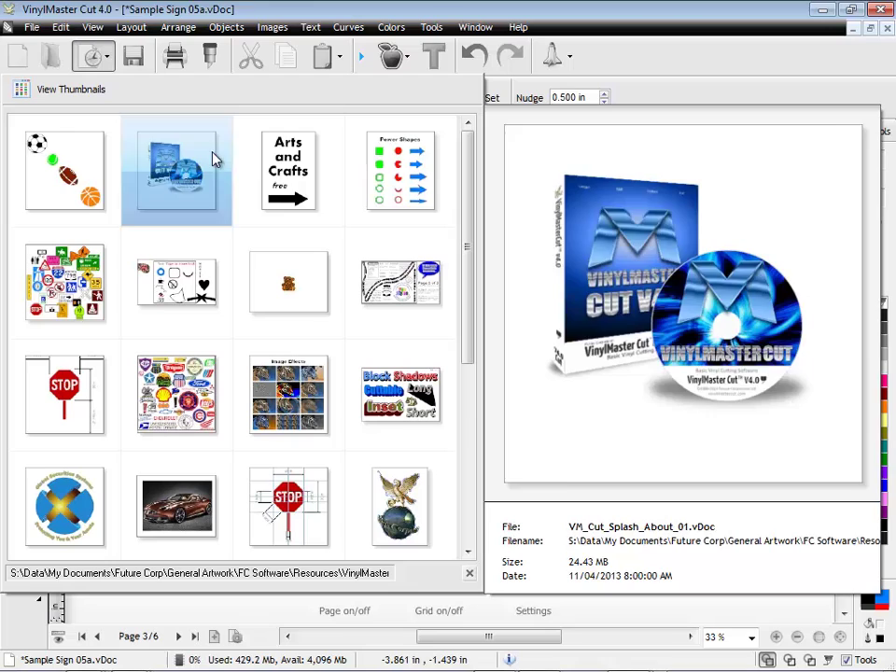
pyautogui.click(400, 171)
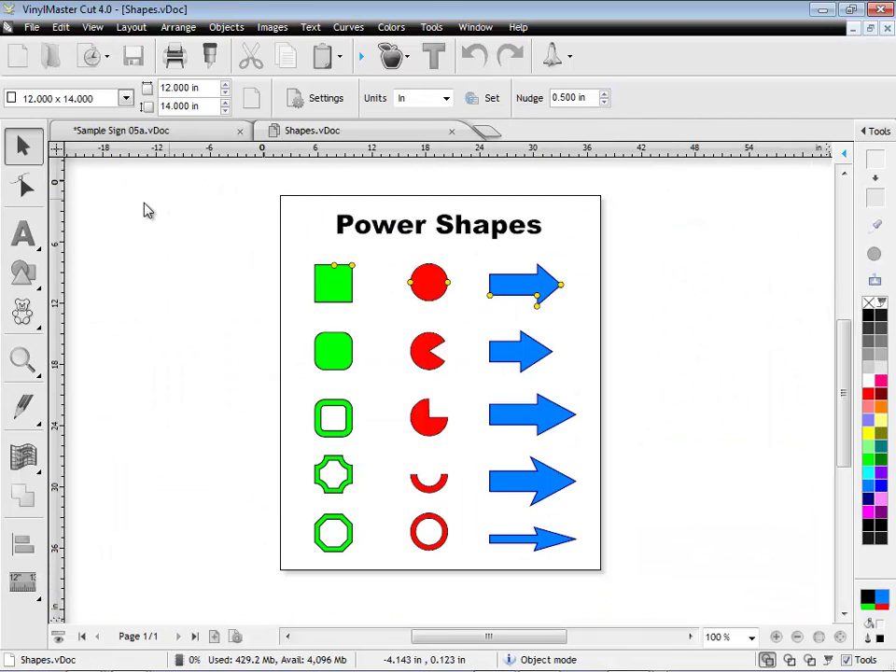
# Step: Zoom in on the top rows of shapes with a Zoom Mode marquee
pyautogui.click(33, 358)
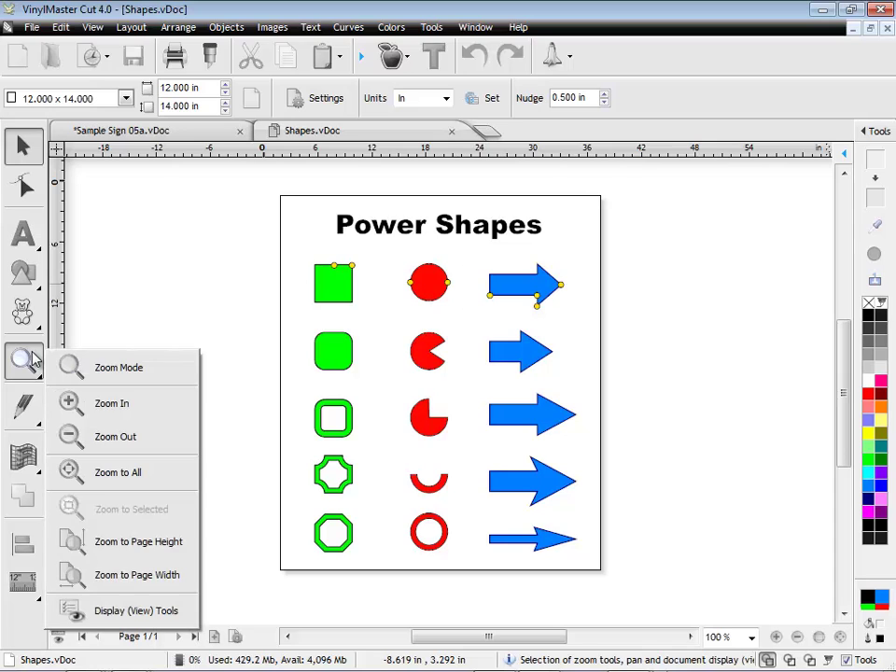
pyautogui.click(116, 370)
pyautogui.moveTo(291, 258); pyautogui.dragTo(587, 468)
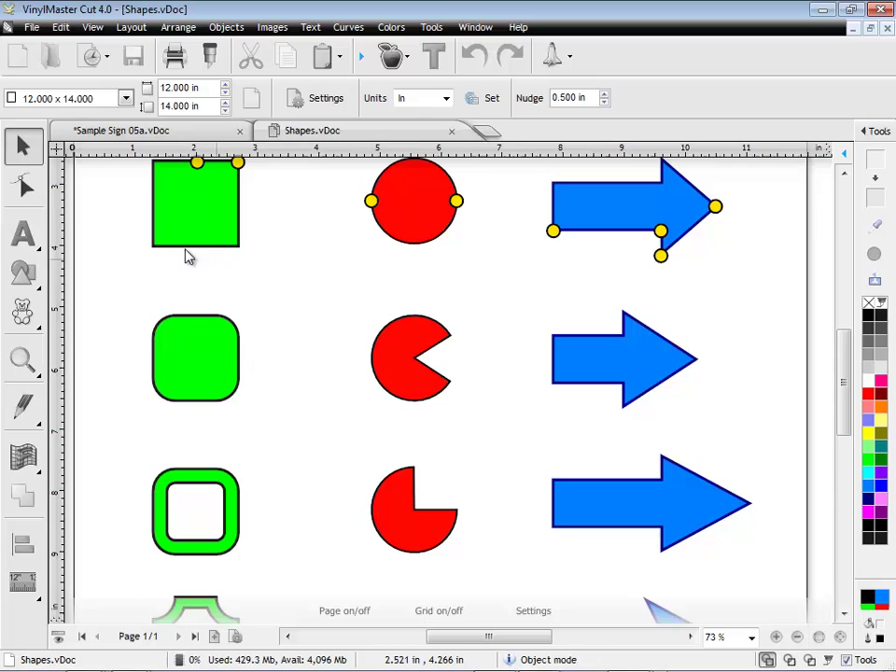
# Step: With Node Edit, try Mitre, Negative and Round corner styles on the green square
pyautogui.click(24, 187)
pyautogui.click(198, 348)
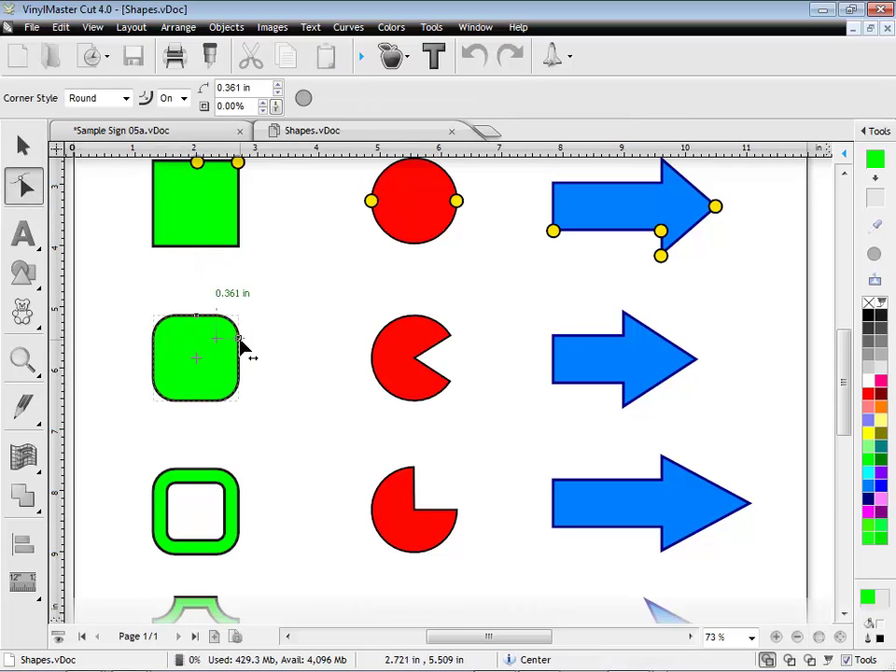
pyautogui.moveTo(242, 347); pyautogui.dragTo(243, 345)
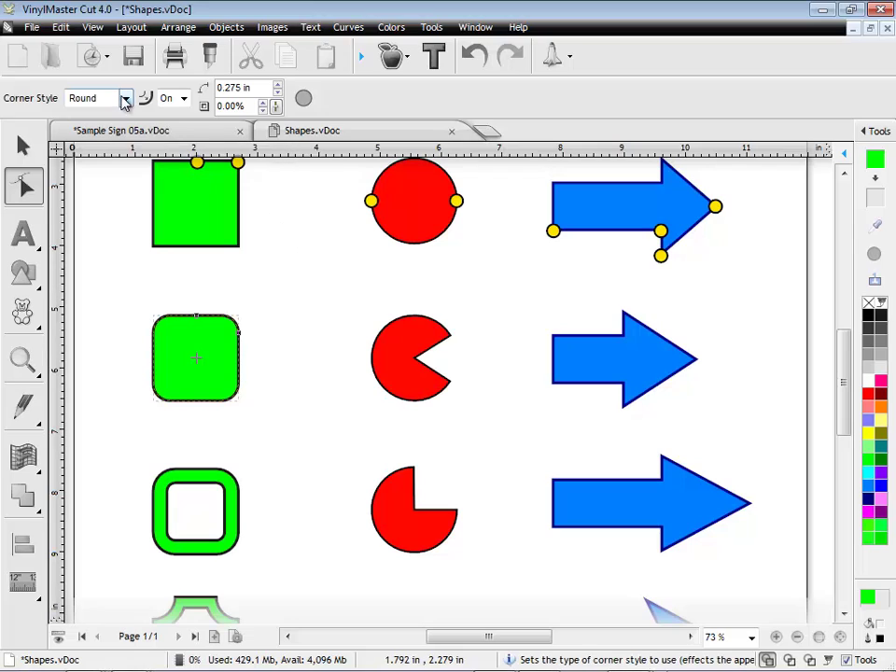
pyautogui.click(125, 98)
pyautogui.click(105, 143)
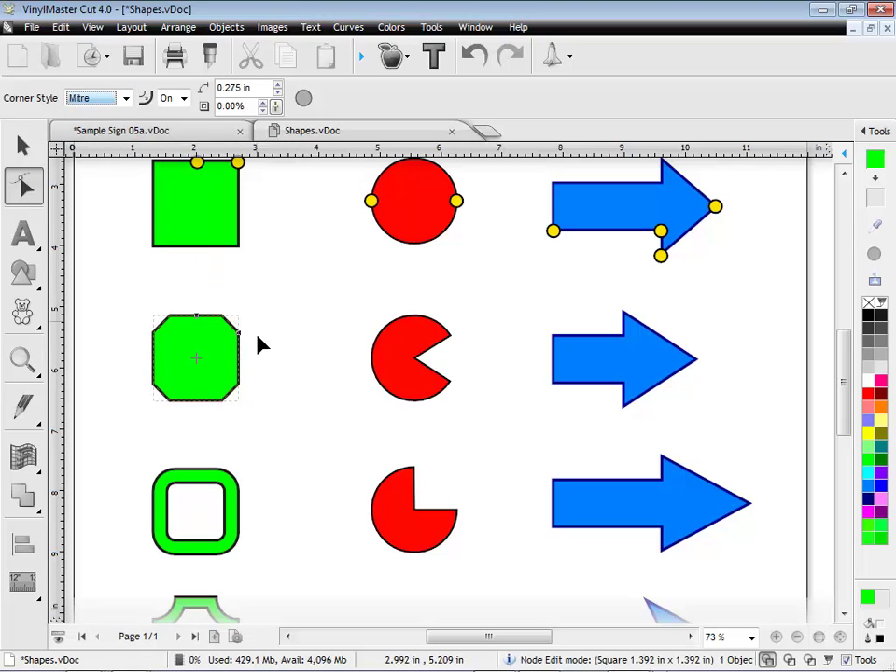
pyautogui.click(125, 98)
pyautogui.click(105, 128)
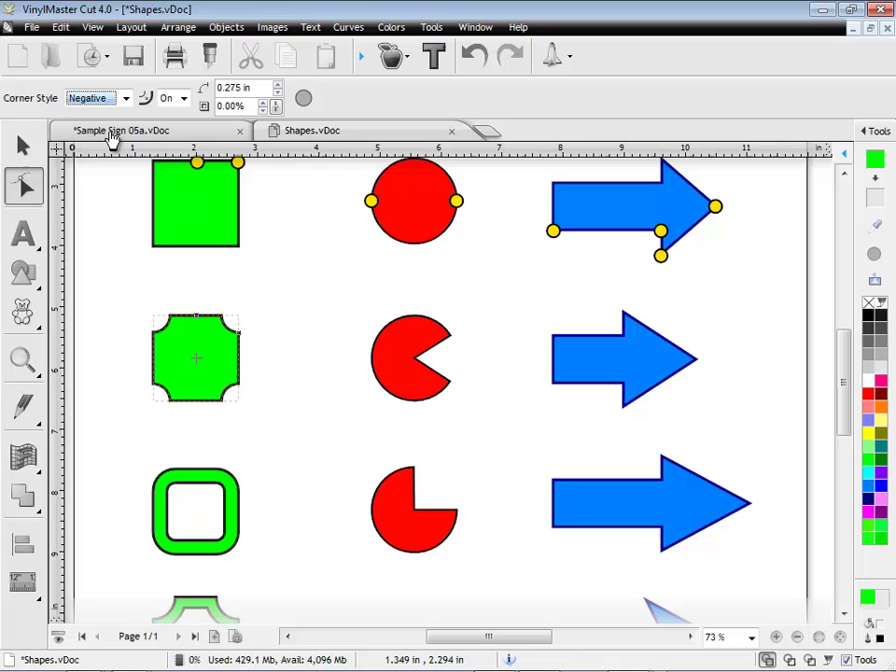
pyautogui.moveTo(251, 340); pyautogui.dragTo(248, 352)
pyautogui.click(125, 98)
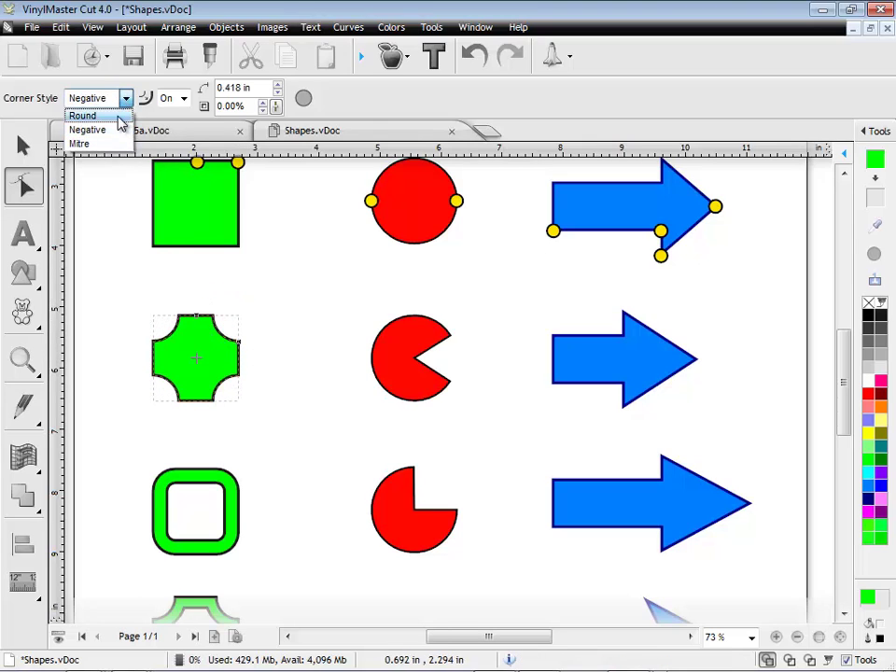
pyautogui.click(104, 114)
# Step: Sweep the red pac-man into a half-ring arc and lengthen the blue arrow's head, thinning its shaft
pyautogui.click(408, 362)
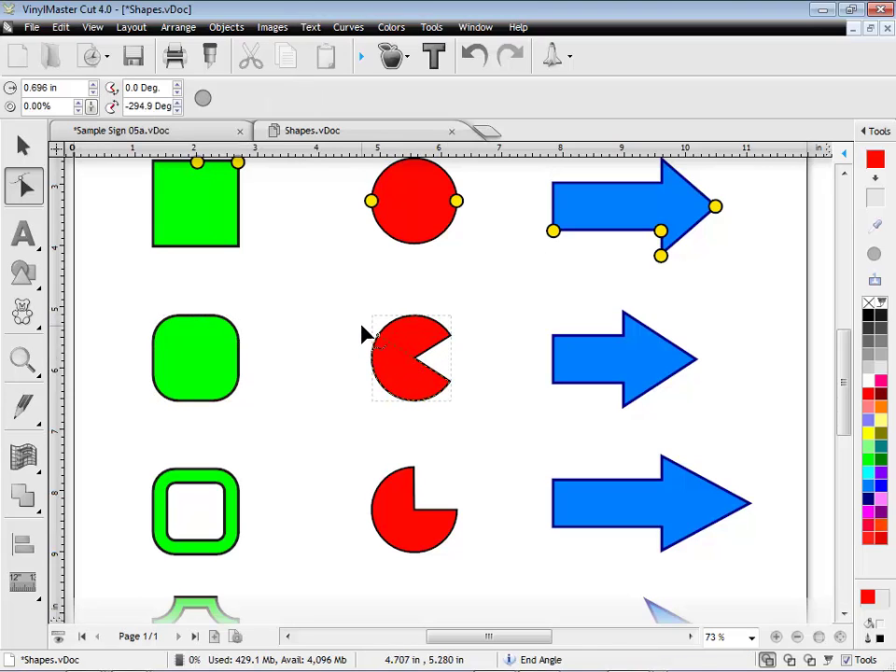
pyautogui.moveTo(366, 334); pyautogui.dragTo(529, 359)
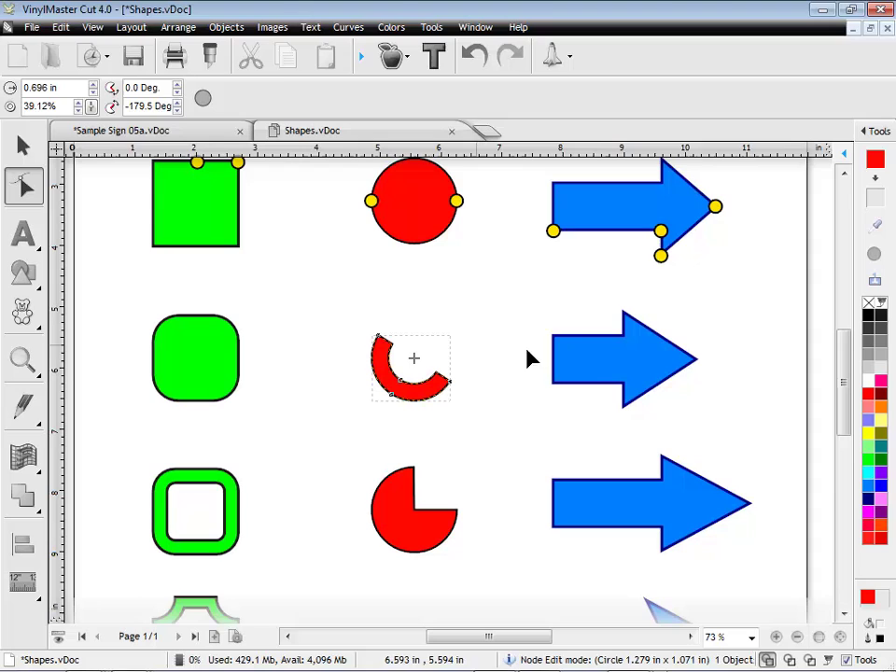
pyautogui.click(601, 371)
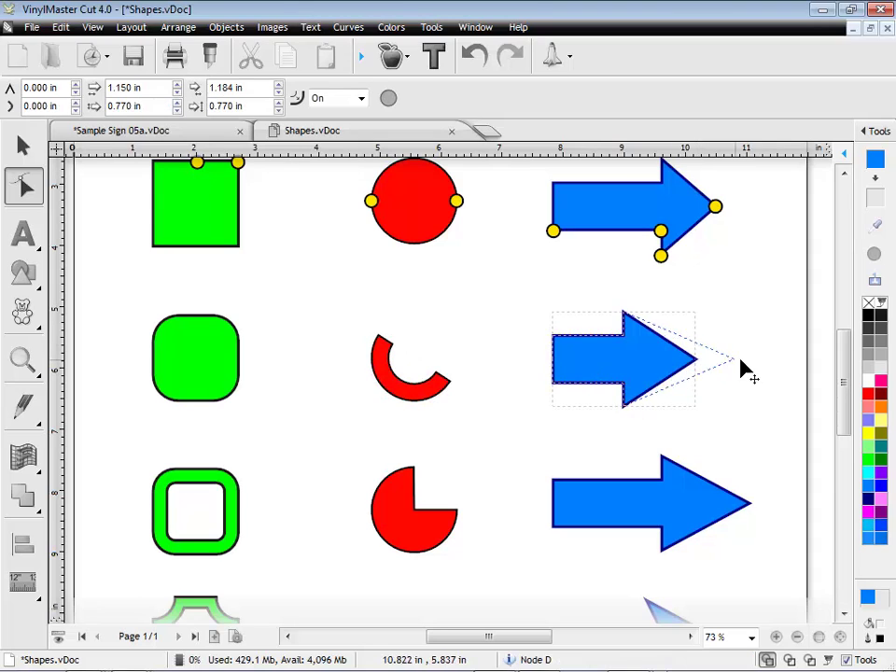
pyautogui.moveTo(741, 362); pyautogui.dragTo(763, 360)
pyautogui.moveTo(617, 413); pyautogui.dragTo(644, 387)
pyautogui.moveTo(553, 386); pyautogui.dragTo(553, 371)
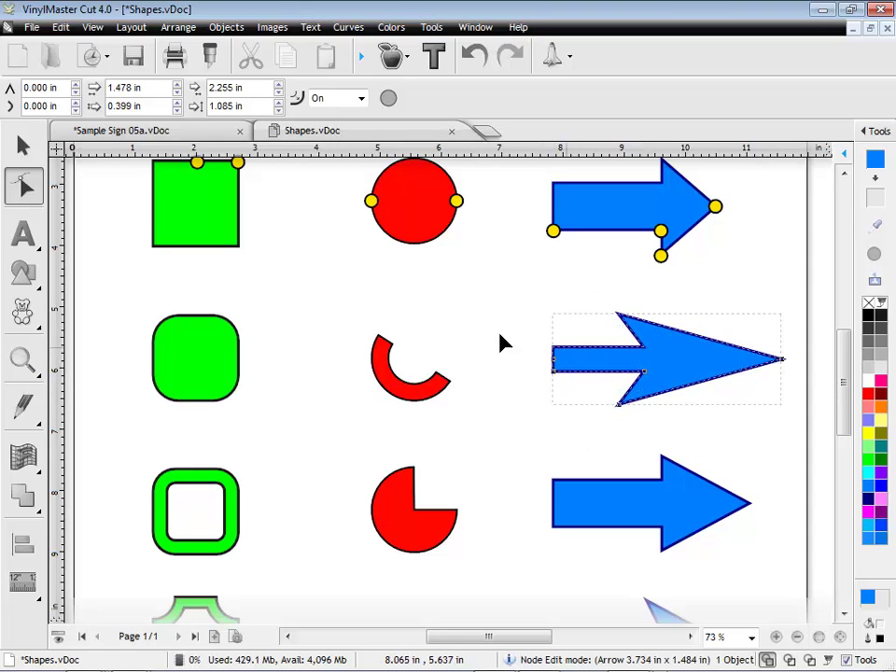
pyautogui.click(96, 60)
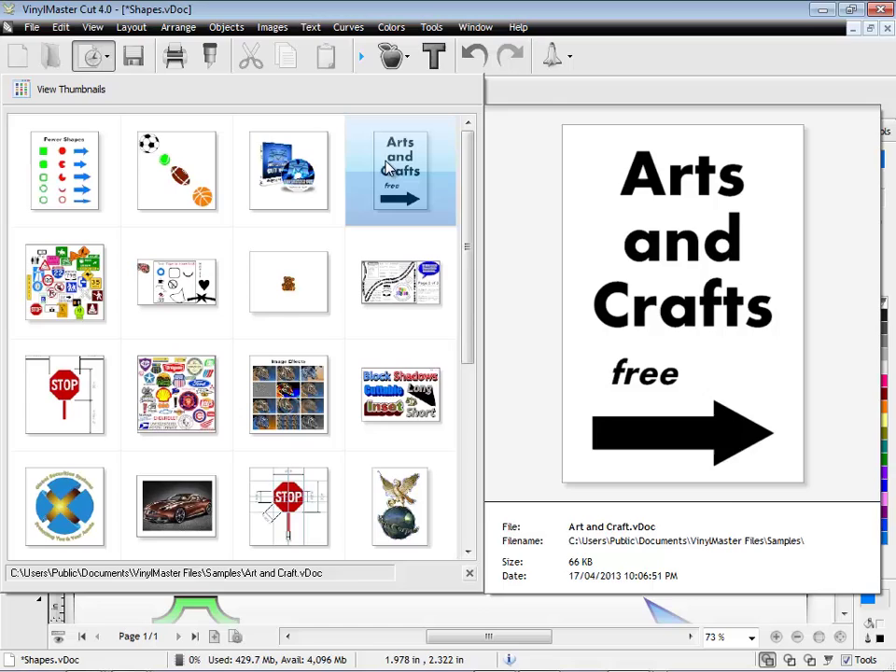
# Step: Open the Art and Craft.vDoc sample and the vector Clipart Library
pyautogui.click(400, 171)
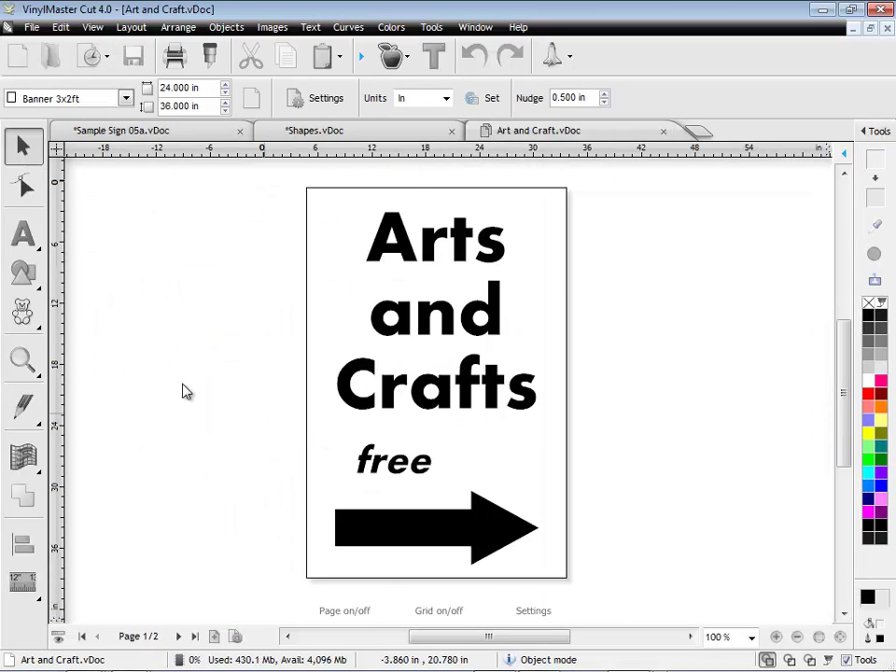
pyautogui.click(23, 310)
pyautogui.click(85, 321)
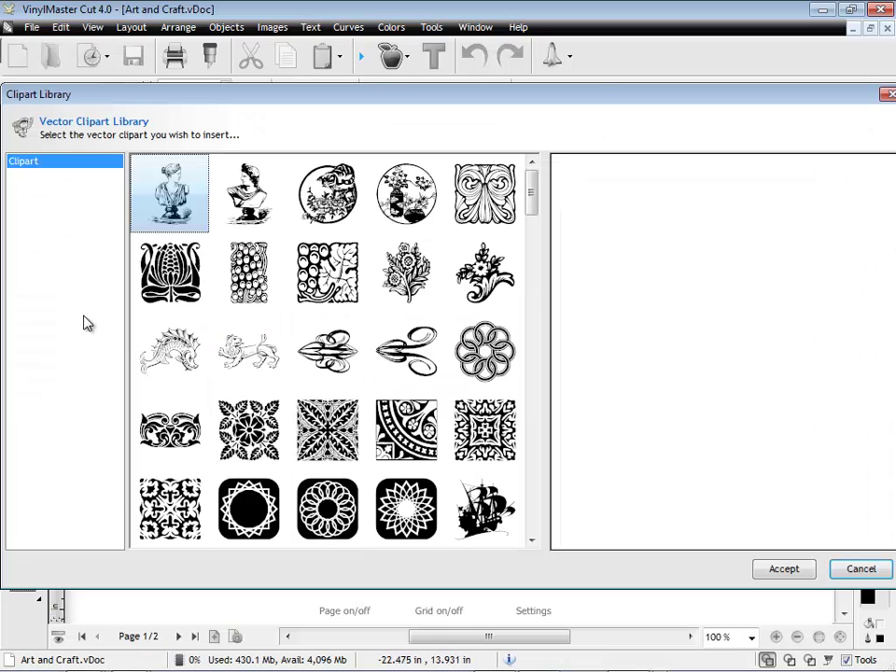
# Step: Pick the coffee cup clipart and place it beside the word 'free'
pyautogui.scroll(-3, 527, 240)
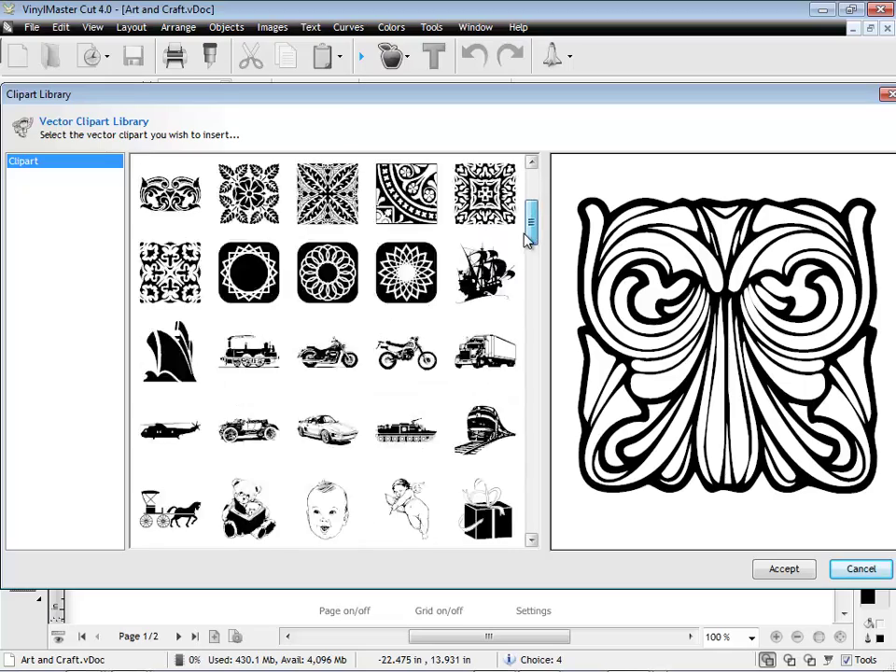
pyautogui.scroll(-3, 528, 240)
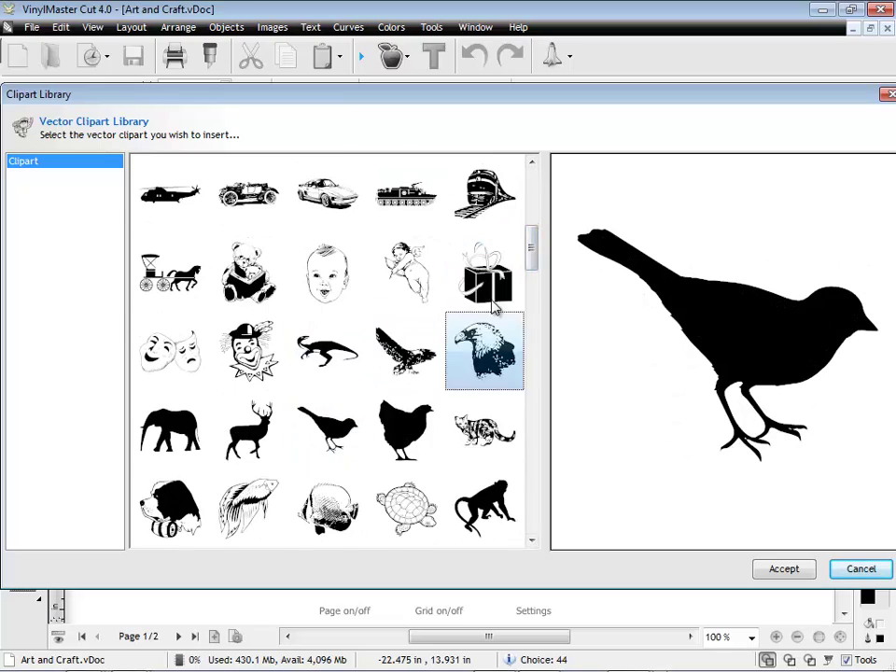
pyautogui.moveTo(533, 240); pyautogui.dragTo(529, 343)
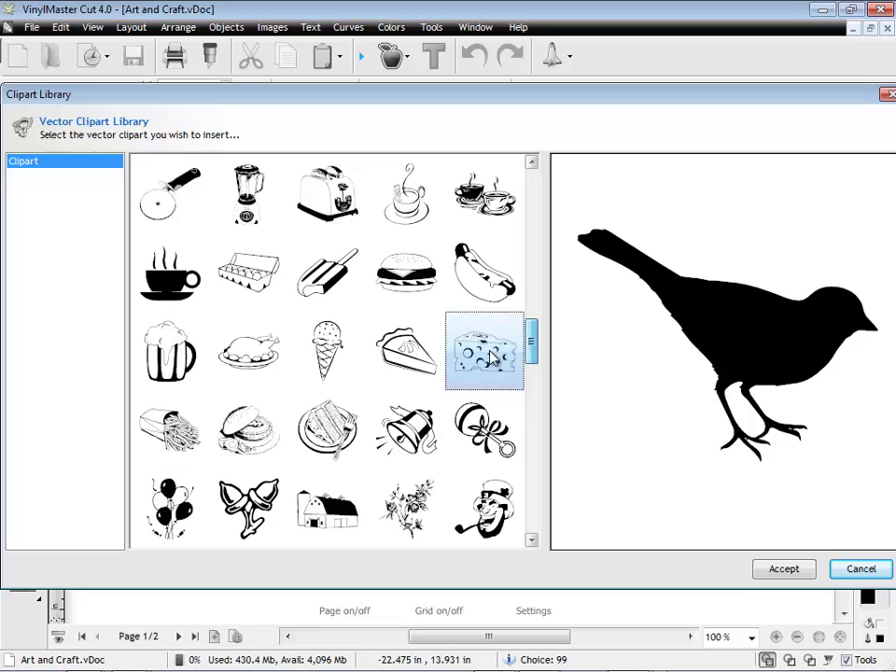
pyautogui.click(798, 567)
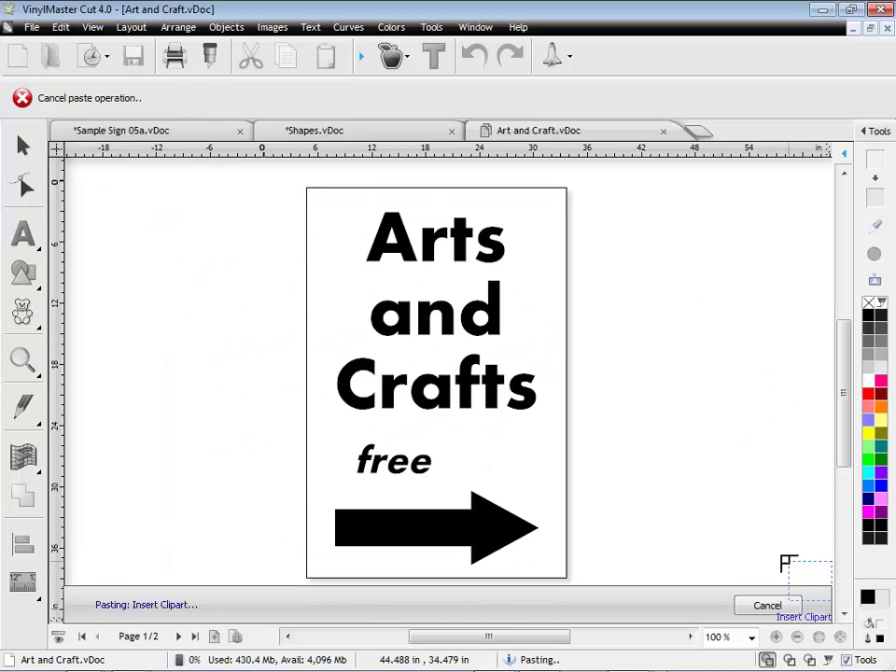
pyautogui.click(446, 442)
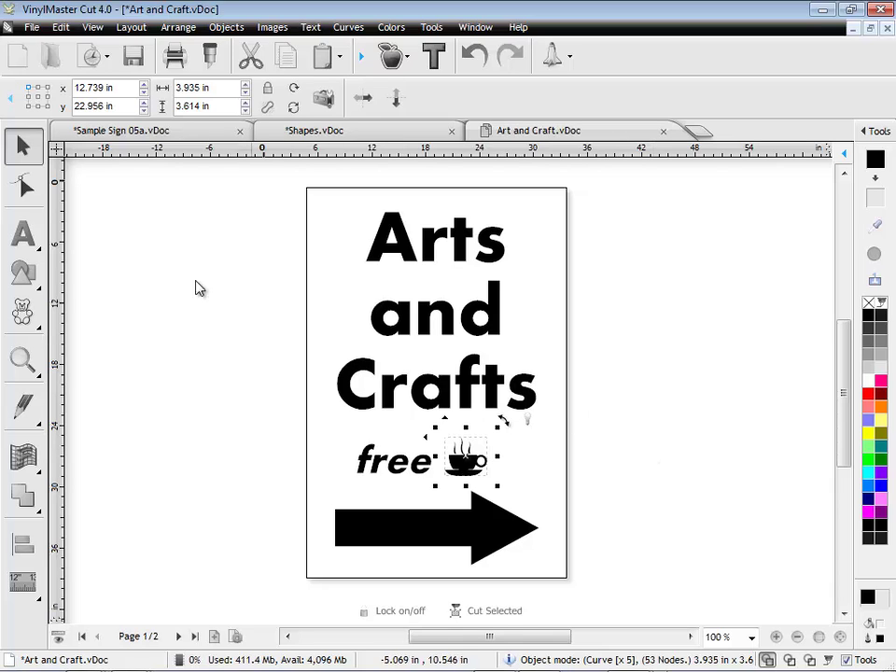
pyautogui.click(39, 246)
pyautogui.click(99, 241)
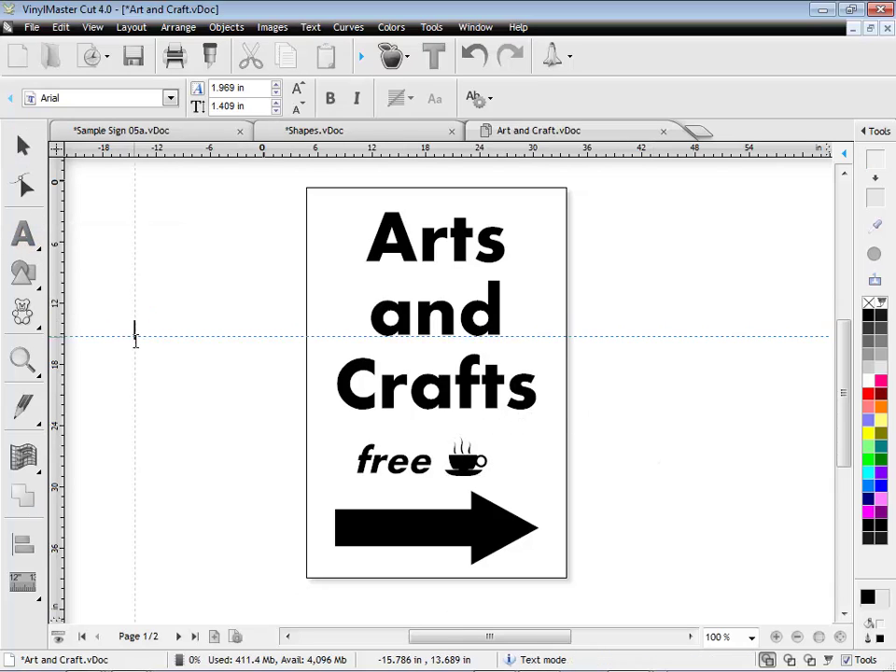
pyautogui.click(135, 336)
pyautogui.write('Now Open')
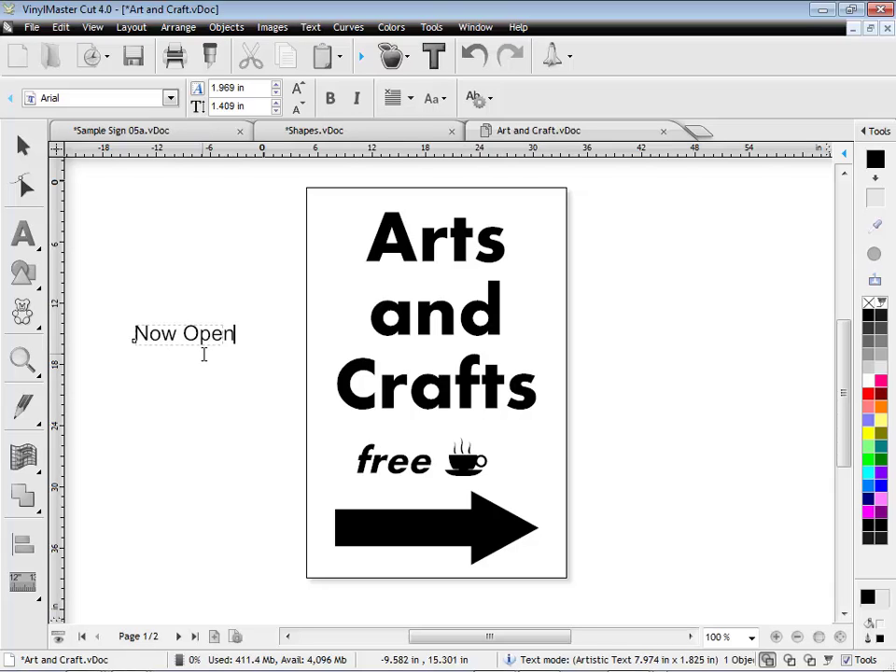
pyautogui.click(22, 146)
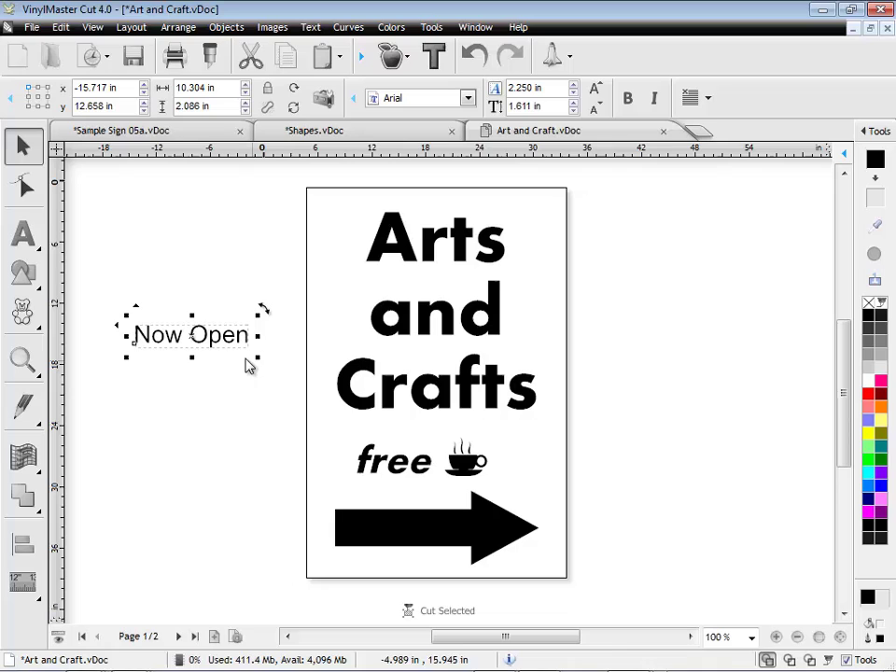
pyautogui.moveTo(187, 334); pyautogui.dragTo(404, 529)
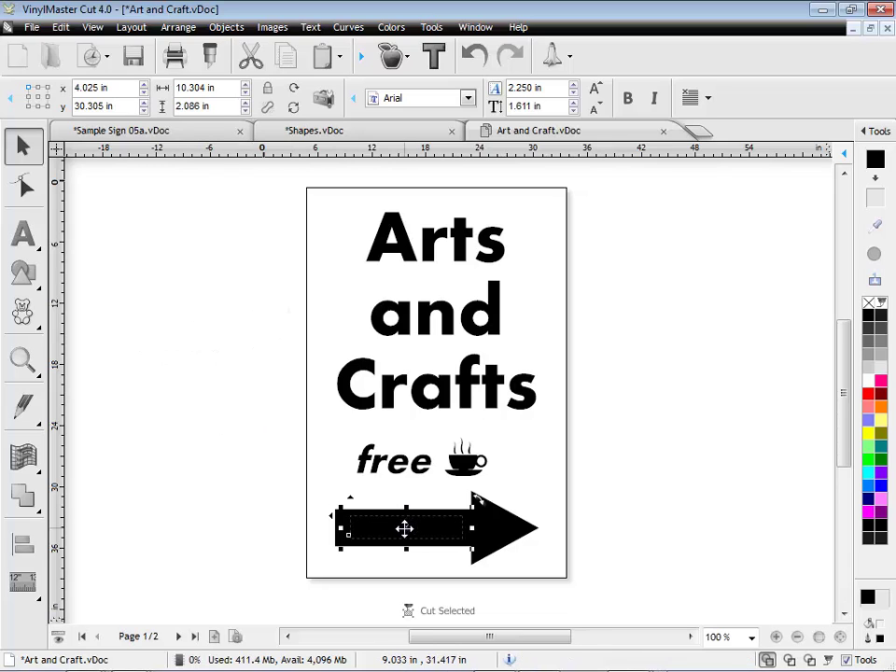
pyautogui.click(879, 303)
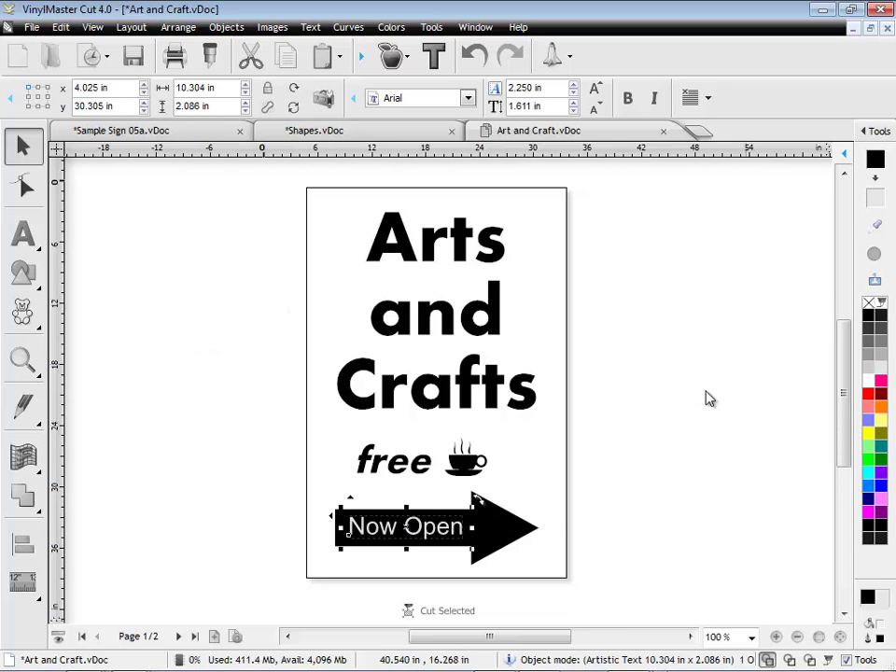
pyautogui.click(649, 452)
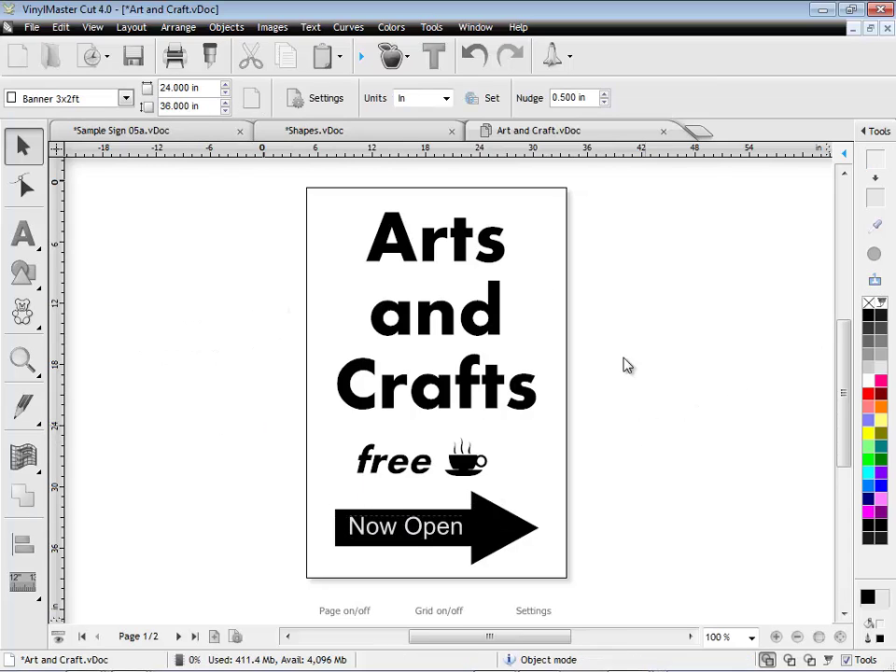
# Step: Cut the Arts and Crafts sign on the Roland GX-24, confirm with Yes, and close the spooler
pyautogui.click(217, 62)
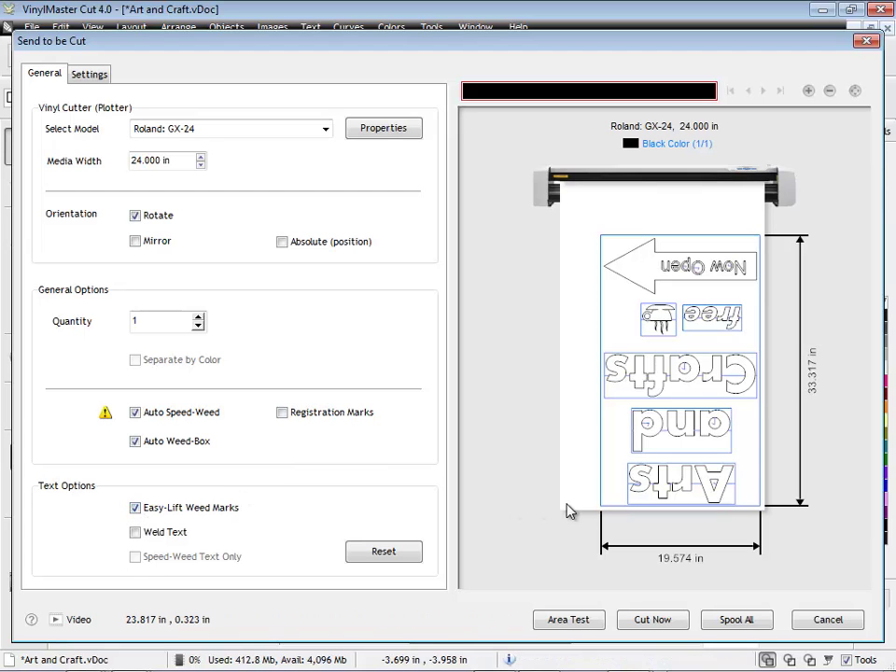
pyautogui.click(660, 620)
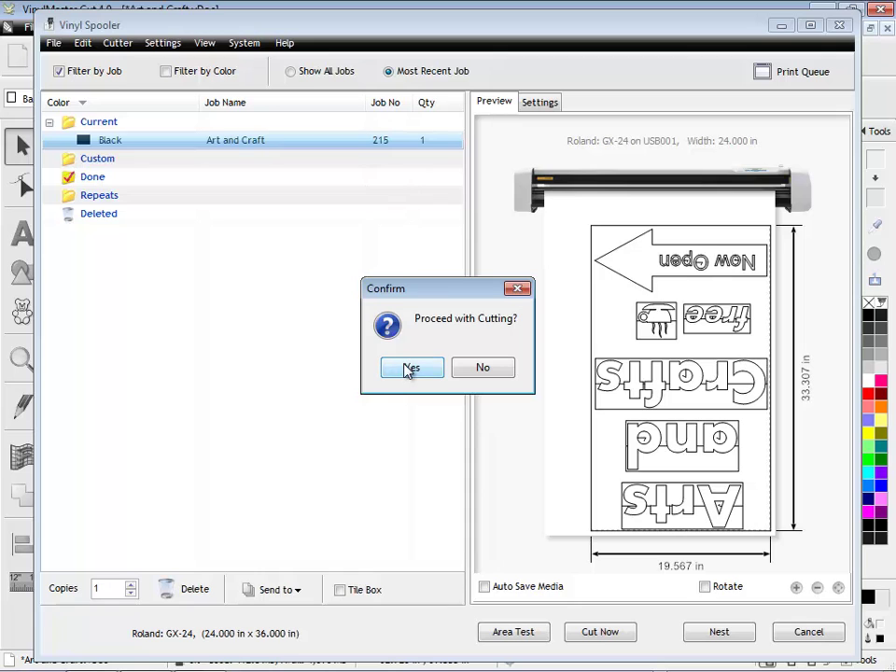
pyautogui.click(411, 368)
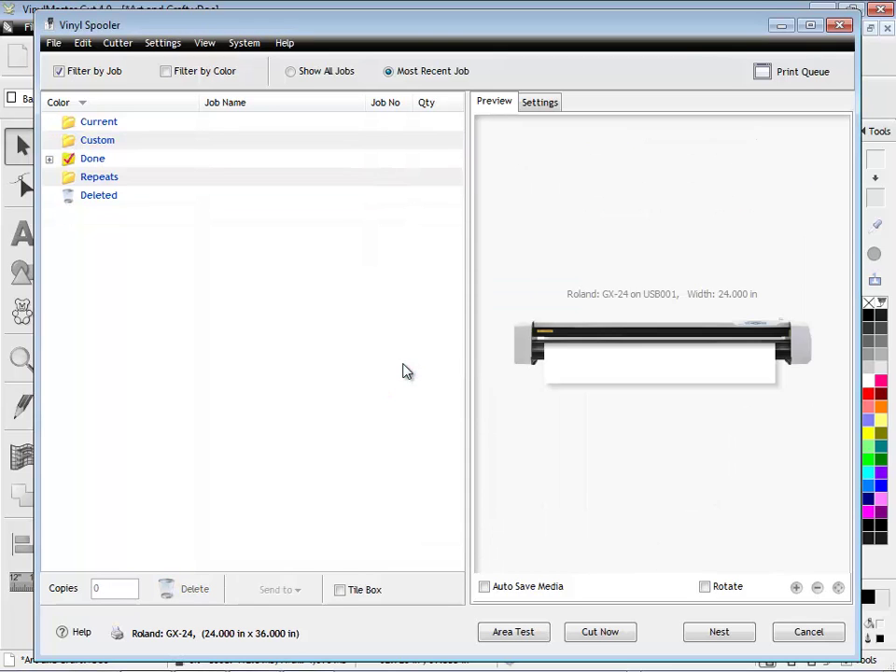
pyautogui.click(839, 26)
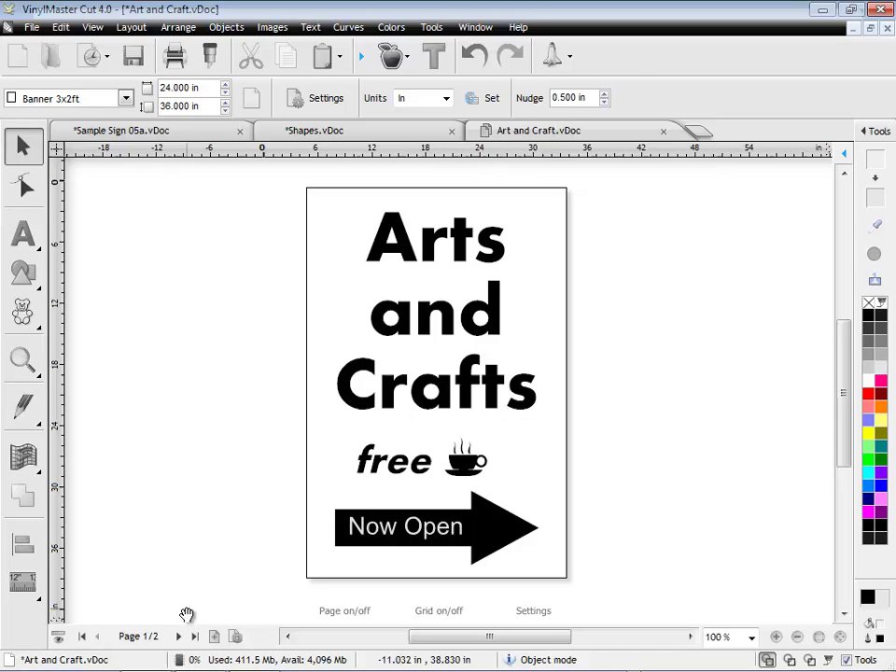
# Step: Import Spartans.pdf onto blank page 2 and drag it out about 18.5 in wide
pyautogui.click(178, 636)
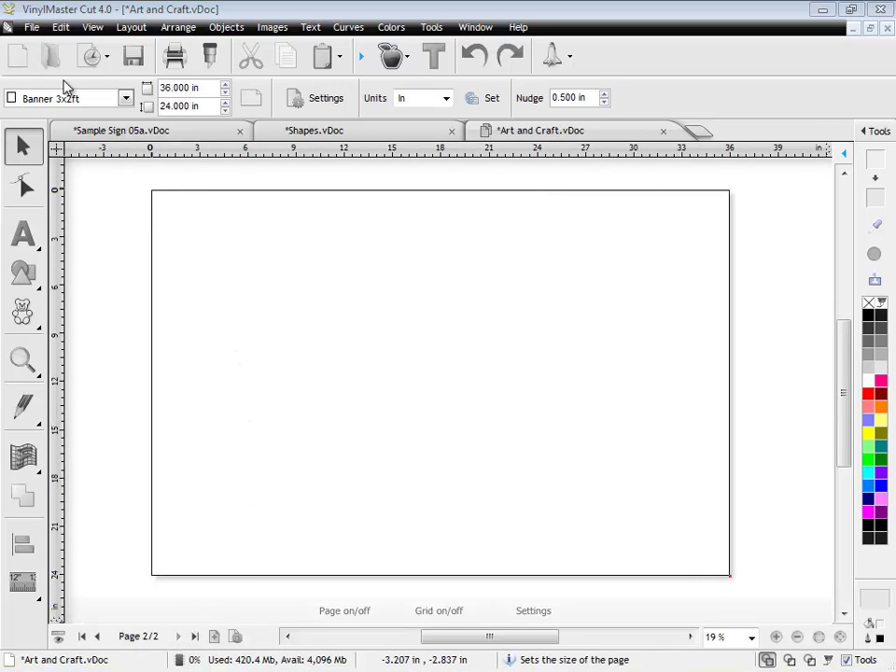
pyautogui.click(33, 27)
pyautogui.click(63, 197)
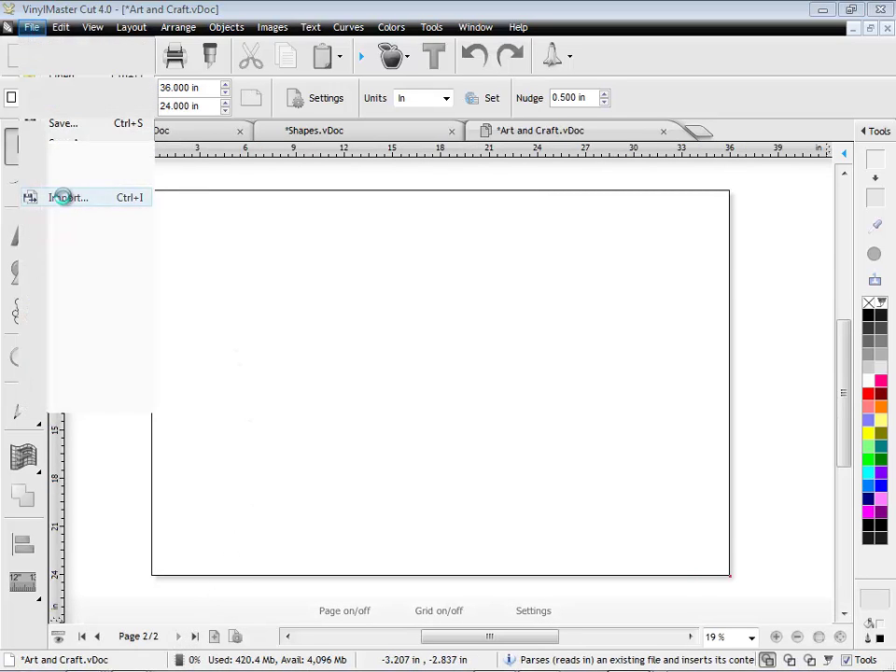
pyautogui.moveTo(799, 282); pyautogui.dragTo(806, 362)
pyautogui.click(358, 432)
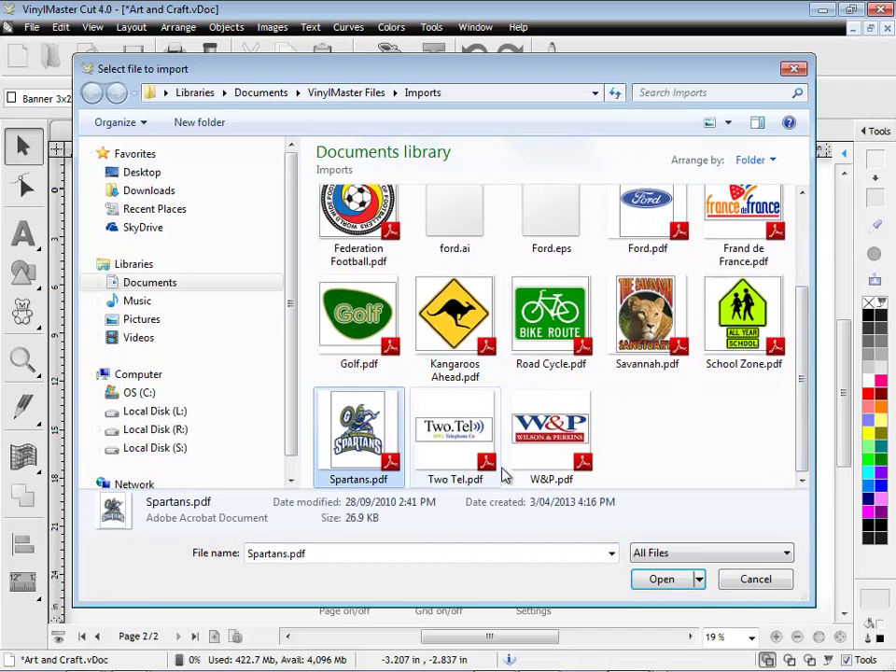
pyautogui.click(662, 579)
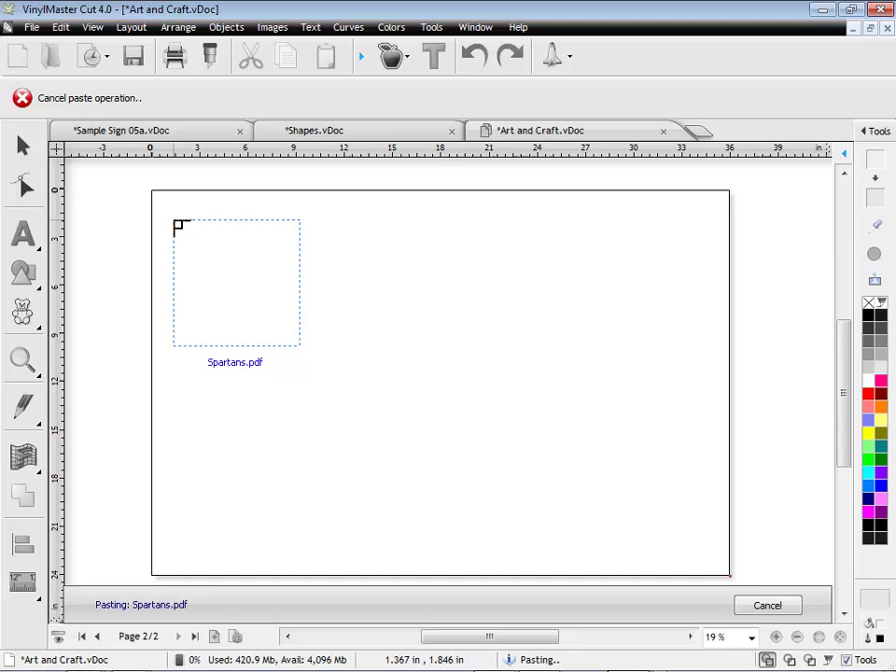
pyautogui.moveTo(174, 223); pyautogui.dragTo(498, 490)
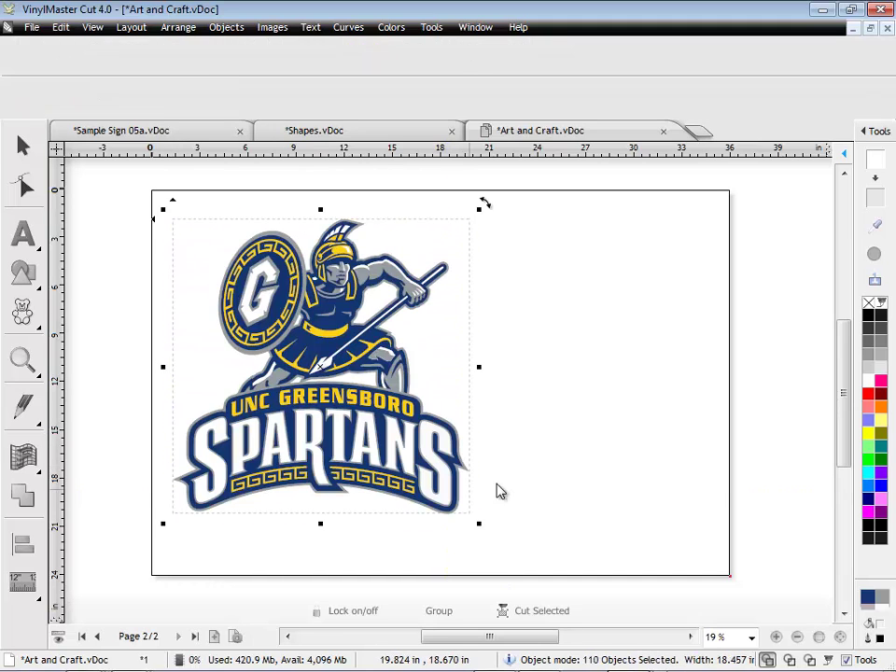
# Step: Nudge the Spartans logo and give it a Perspective distortion slanting up toward the right
pyautogui.moveTo(298, 319)
pyautogui.mouseDown()
pyautogui.moveTo(284, 331)
pyautogui.moveTo(290, 340)
pyautogui.mouseUp()
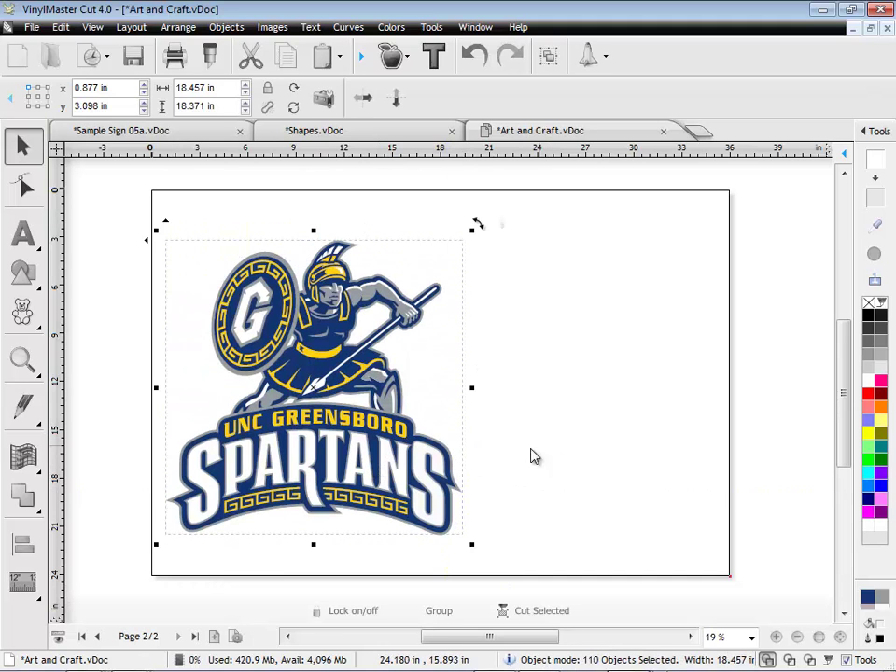
pyautogui.click(23, 458)
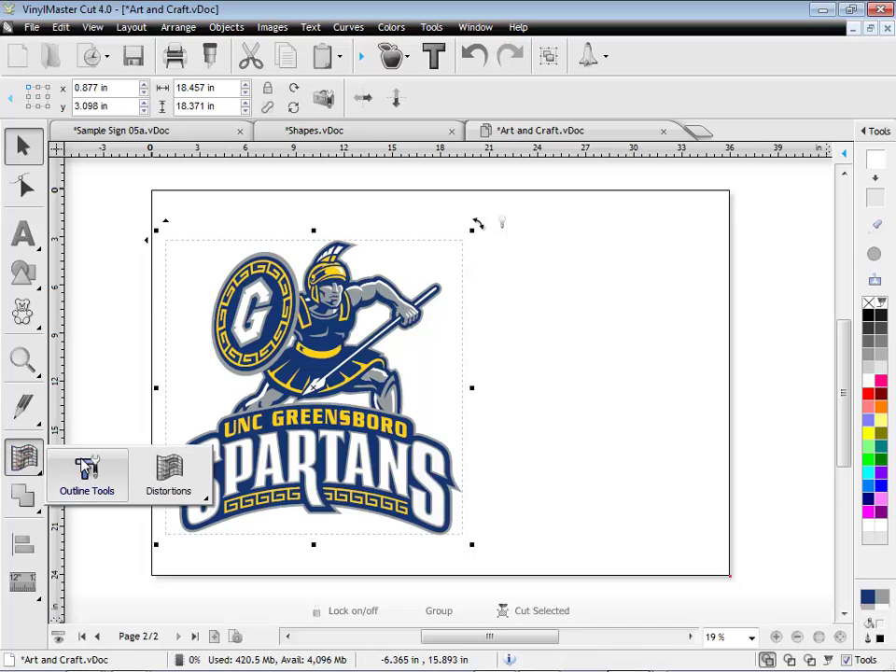
pyautogui.moveTo(200, 484)
pyautogui.click(272, 481)
pyautogui.moveTo(462, 538); pyautogui.dragTo(437, 441)
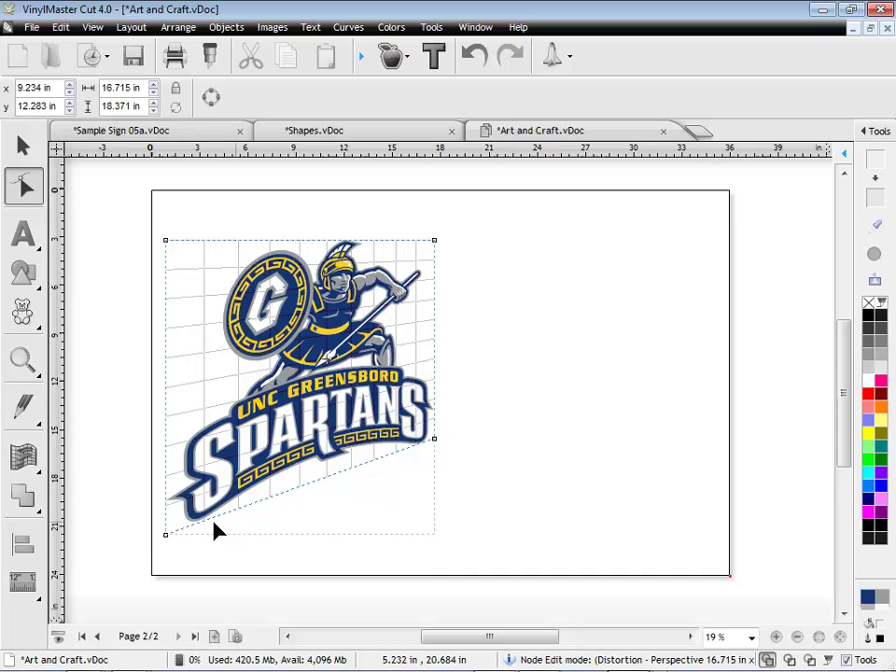
pyautogui.moveTo(167, 539); pyautogui.dragTo(173, 557)
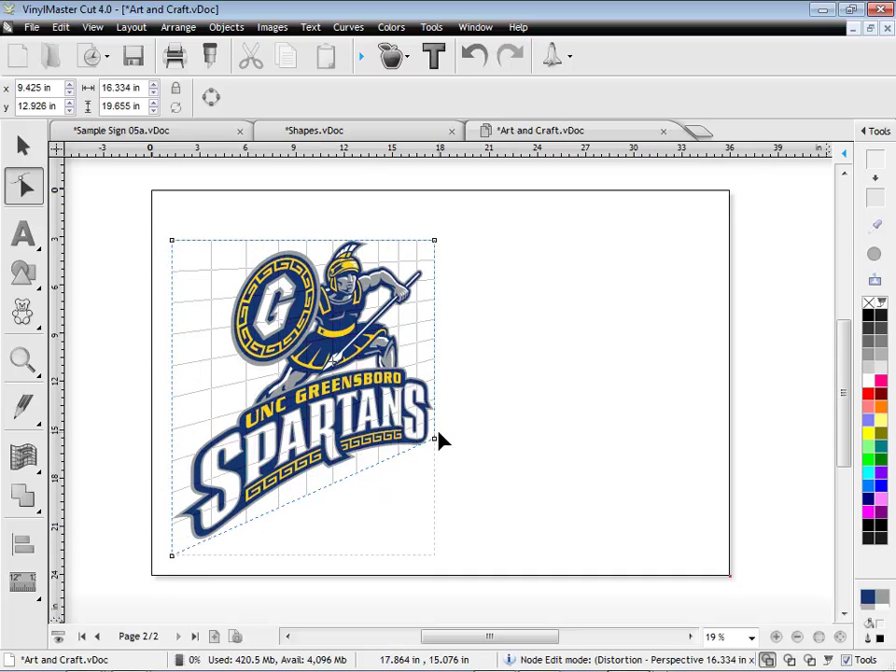
pyautogui.hotkey('ctrl', 'z')
pyautogui.hotkey('ctrl', 'z')
# Step: Place a copy of the Spartans logo on the page's right half
pyautogui.click(24, 144)
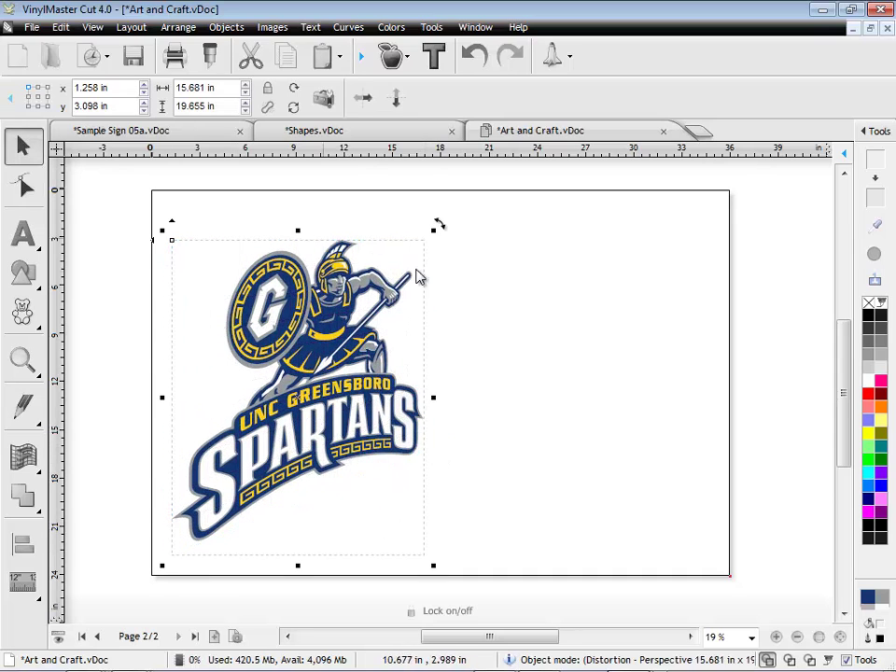
pyautogui.click(363, 58)
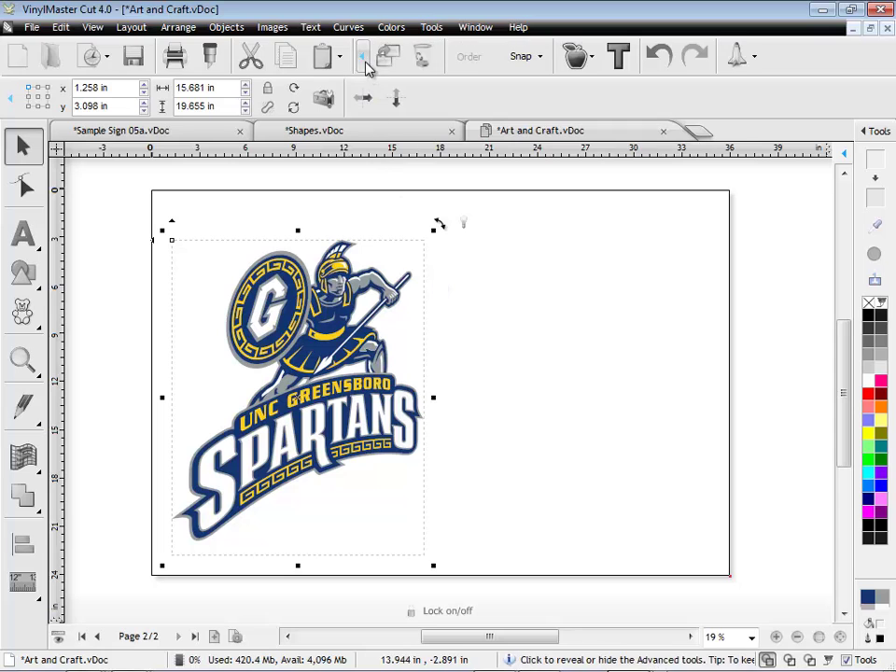
pyautogui.moveTo(172, 240); pyautogui.dragTo(453, 240)
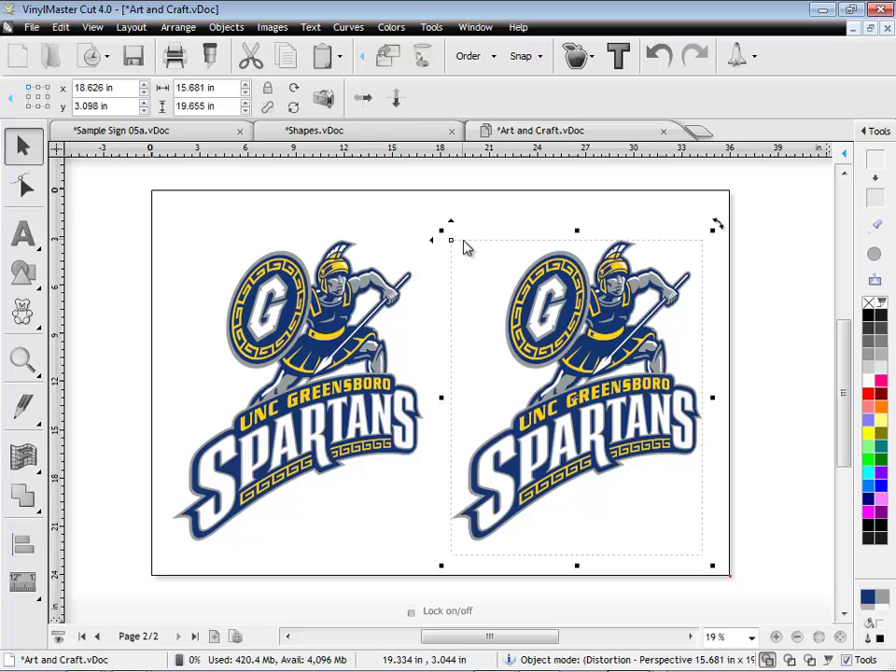
# Step: Flip the right-hand logo copy horizontally and reselect it
pyautogui.click(364, 98)
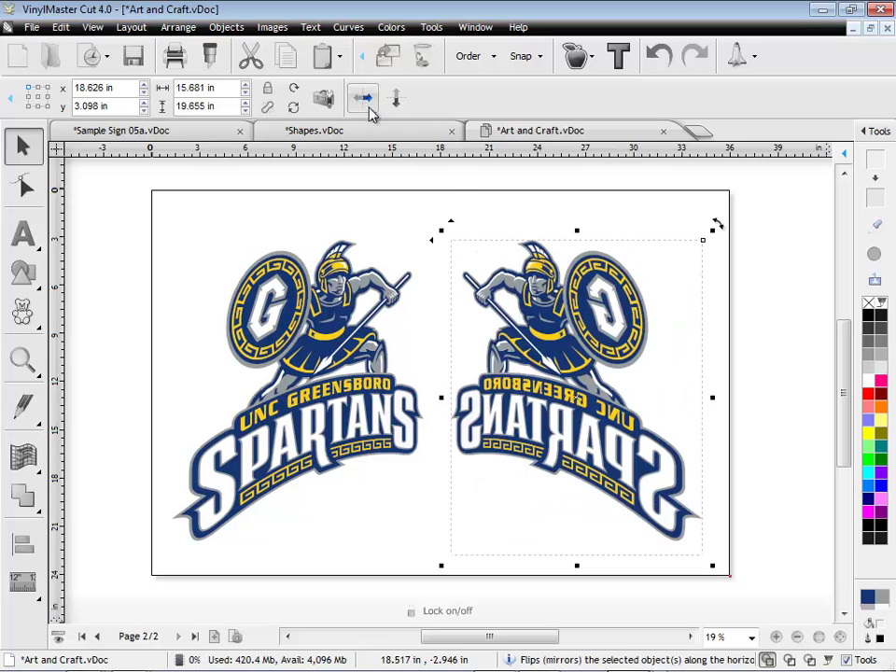
pyautogui.click(772, 344)
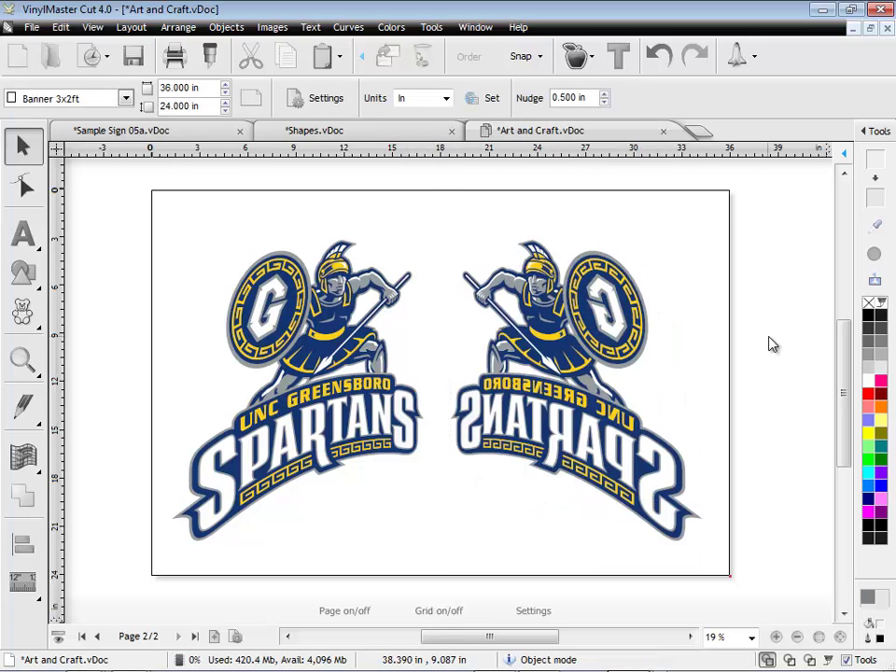
pyautogui.press('Tab')
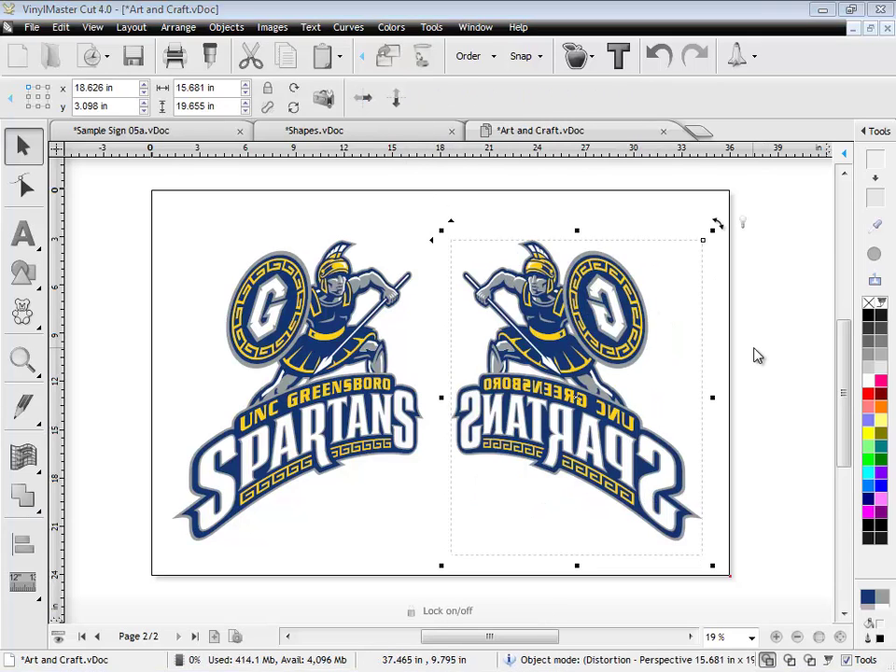
# Step: Switch to Sample Sign 05a.vDoc and advance to page 4 with the eagle
pyautogui.click(417, 134)
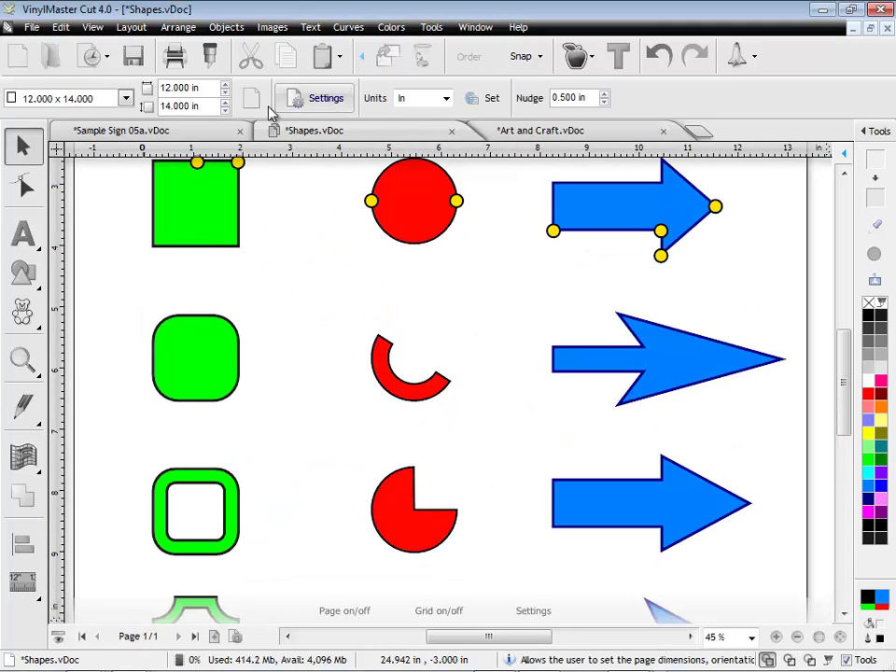
pyautogui.click(199, 137)
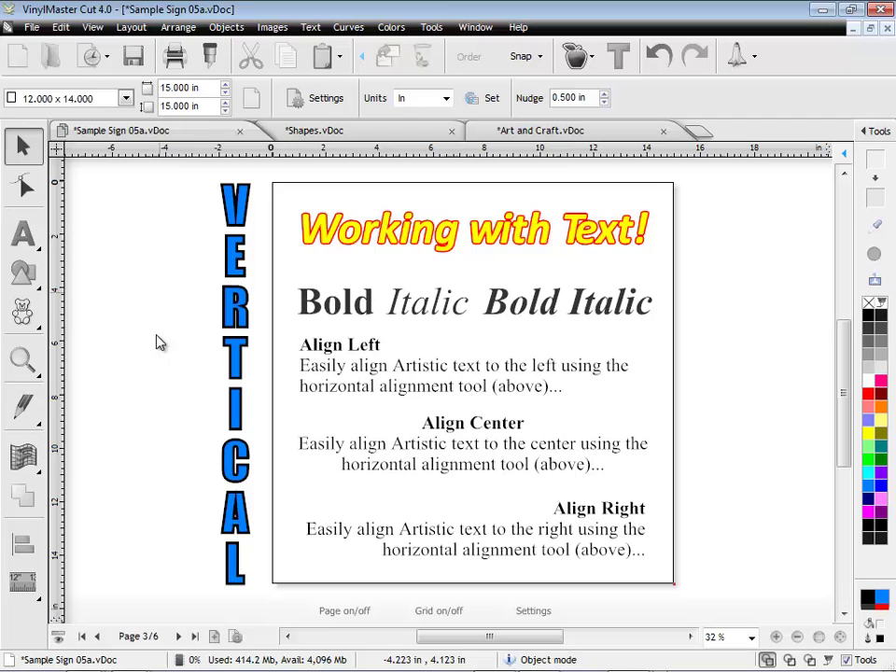
pyautogui.click(177, 637)
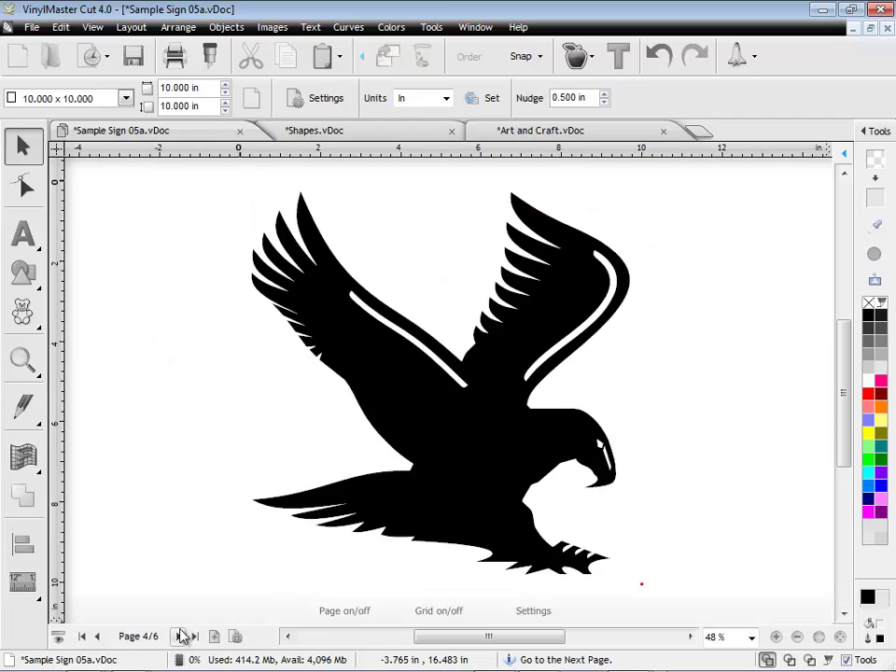
# Step: Select the eagle, show it in wireframe, and zoom in on its head
pyautogui.click(478, 512)
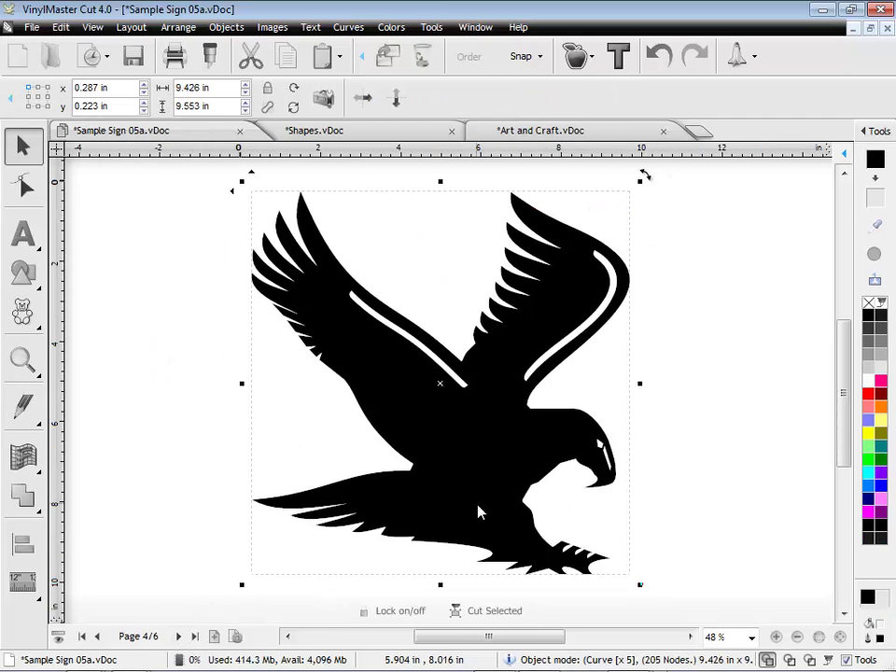
pyautogui.click(789, 660)
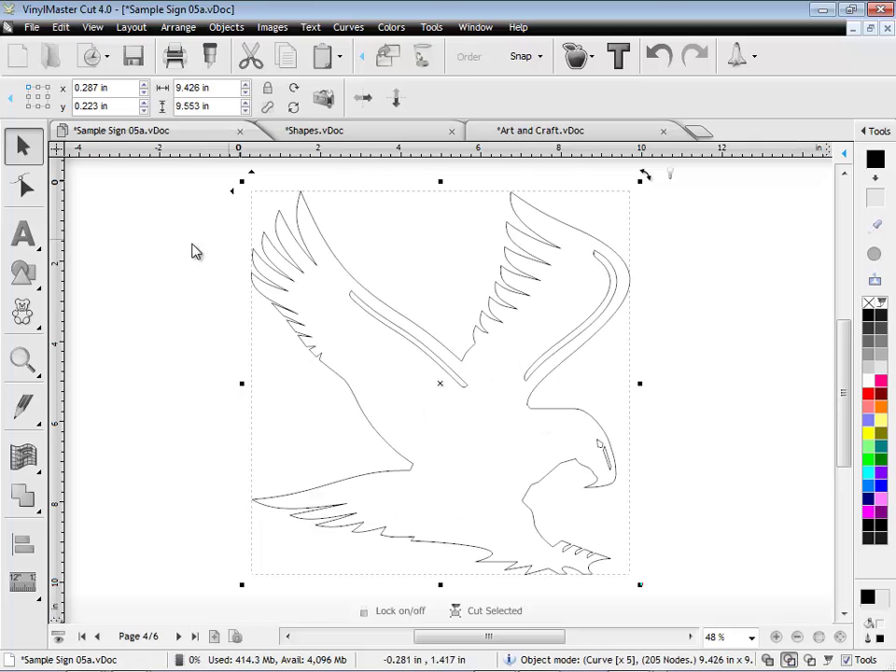
pyautogui.click(23, 361)
pyautogui.click(70, 371)
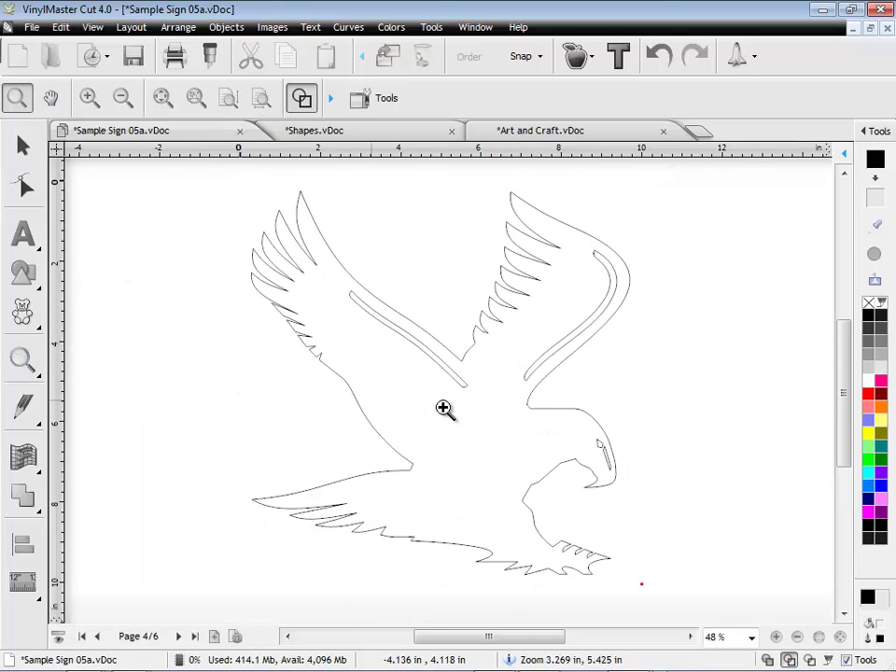
pyautogui.moveTo(506, 372); pyautogui.dragTo(636, 497)
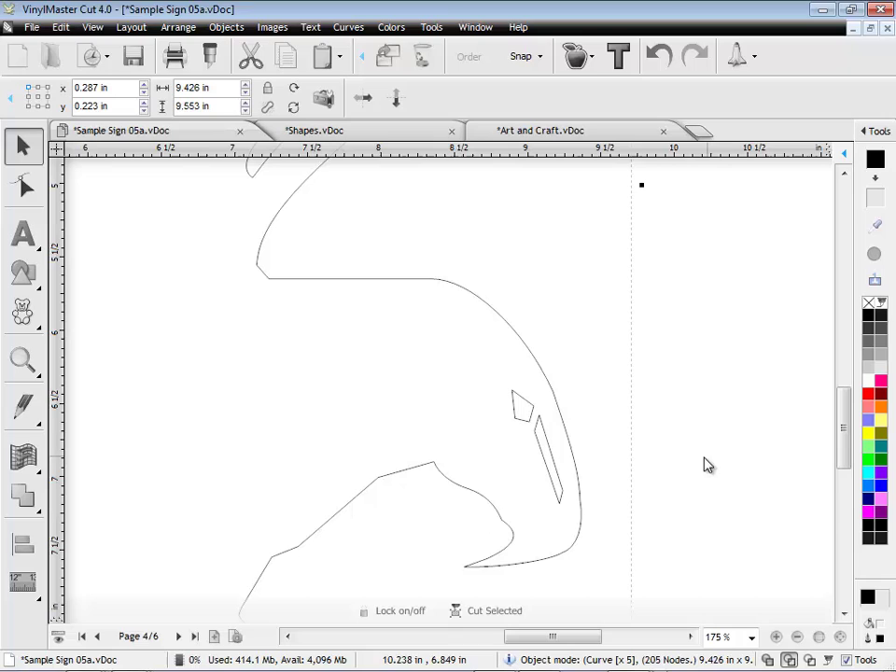
# Step: Reshape the eagle's head curve by lengthening its top-right node's control handle in Node Edit
pyautogui.click(24, 186)
pyautogui.click(439, 282)
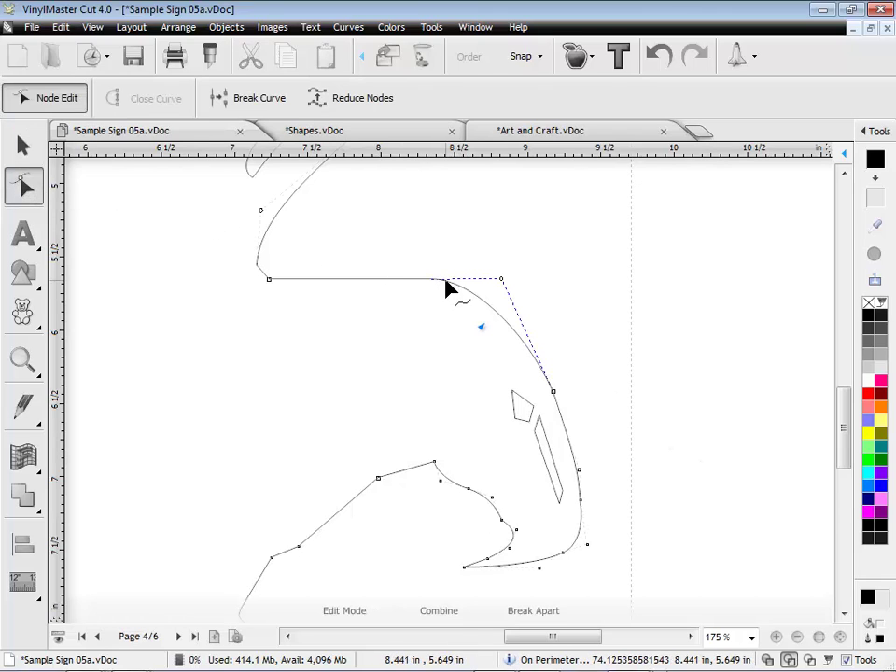
pyautogui.click(502, 279)
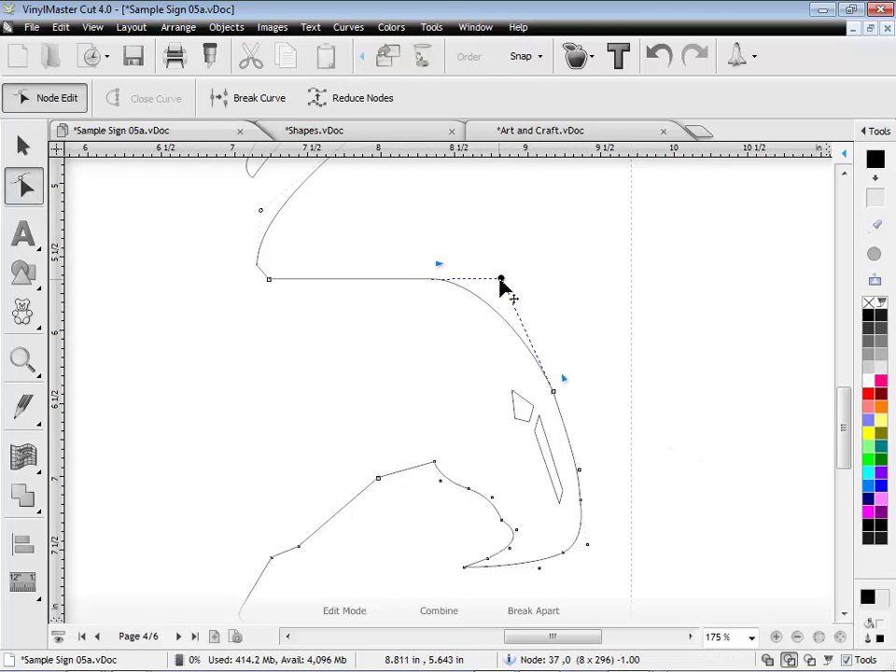
pyautogui.moveTo(406, 278); pyautogui.dragTo(377, 280)
pyautogui.click(502, 278)
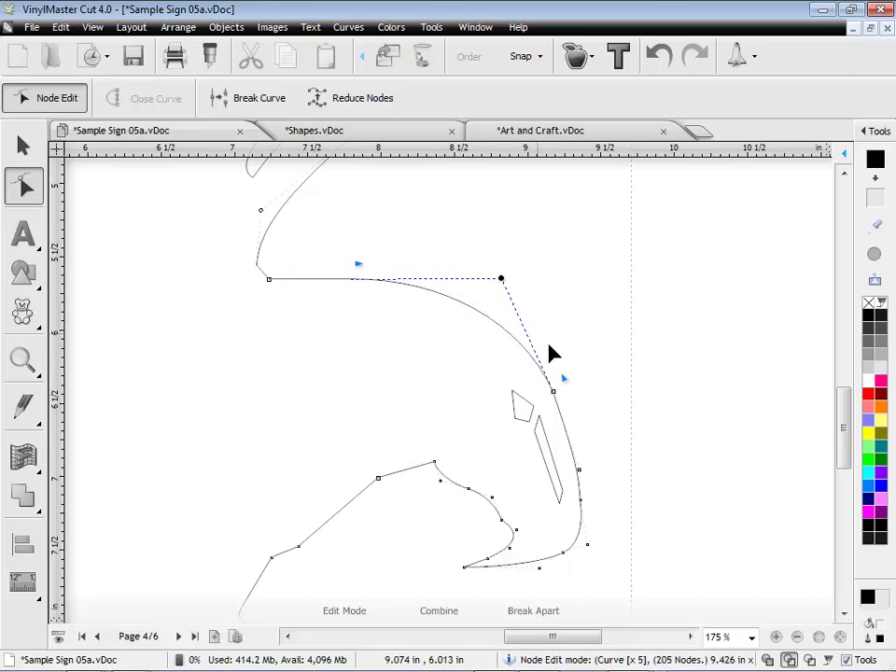
# Step: Reshape the lower claw curves, then show the eagle solid and zoom to fit
pyautogui.moveTo(549, 329); pyautogui.dragTo(550, 330)
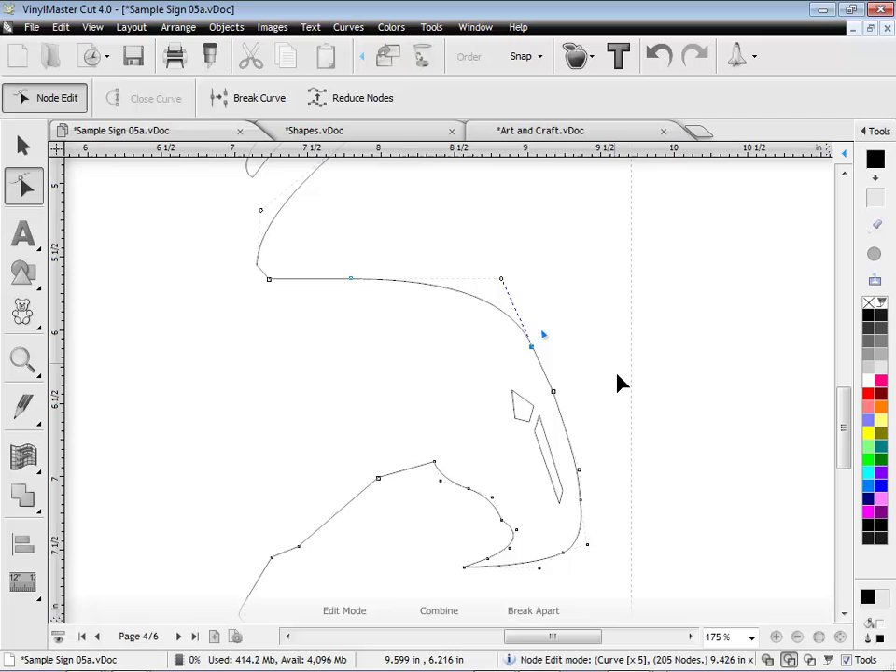
pyautogui.moveTo(464, 567); pyautogui.dragTo(415, 563)
pyautogui.moveTo(538, 568); pyautogui.dragTo(520, 580)
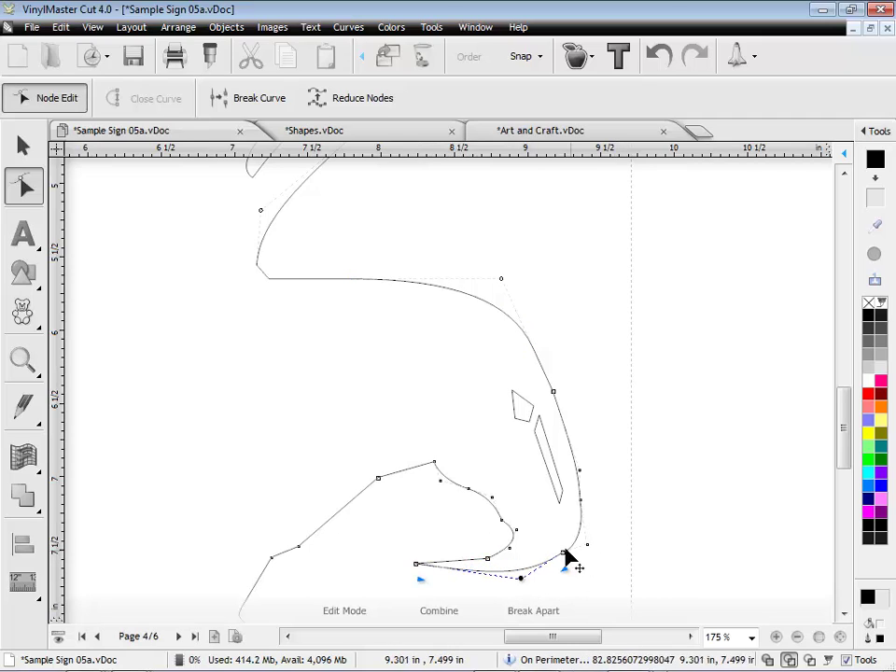
pyautogui.click(565, 557)
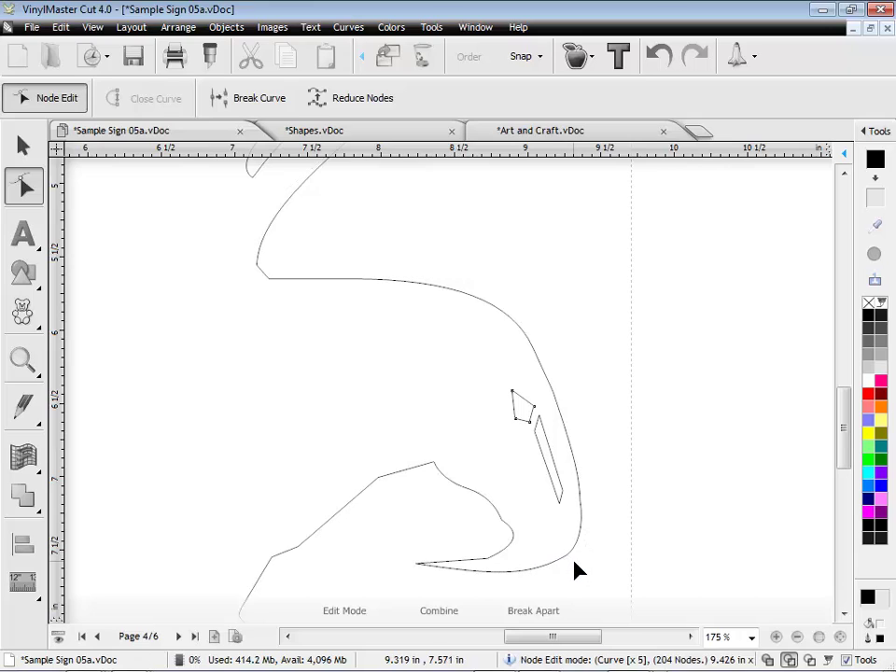
pyautogui.click(768, 661)
pyautogui.click(840, 637)
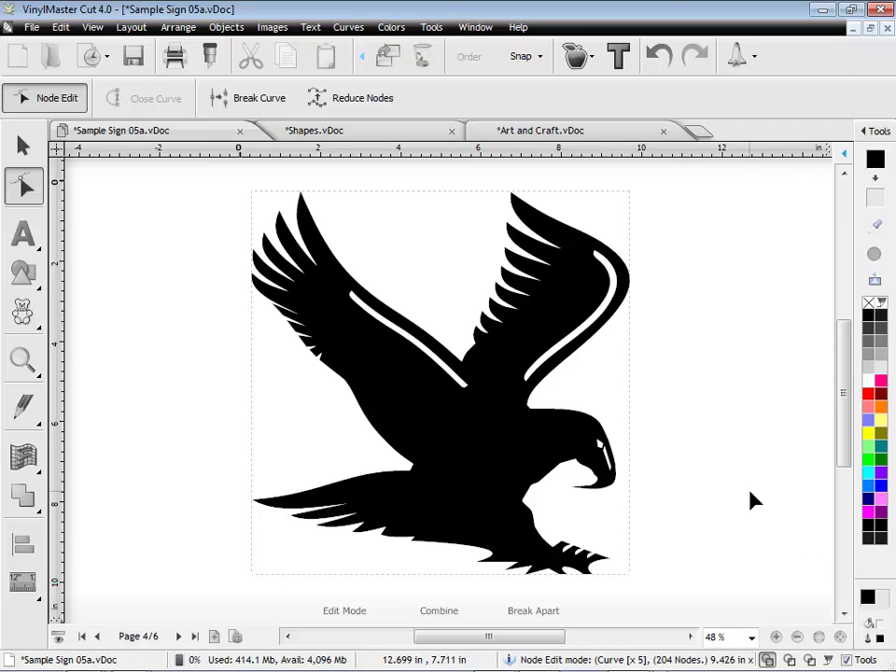
# Step: Go to page 5 and select the basketball, football and soccer ball in the Object Manager
pyautogui.click(179, 636)
pyautogui.click(23, 145)
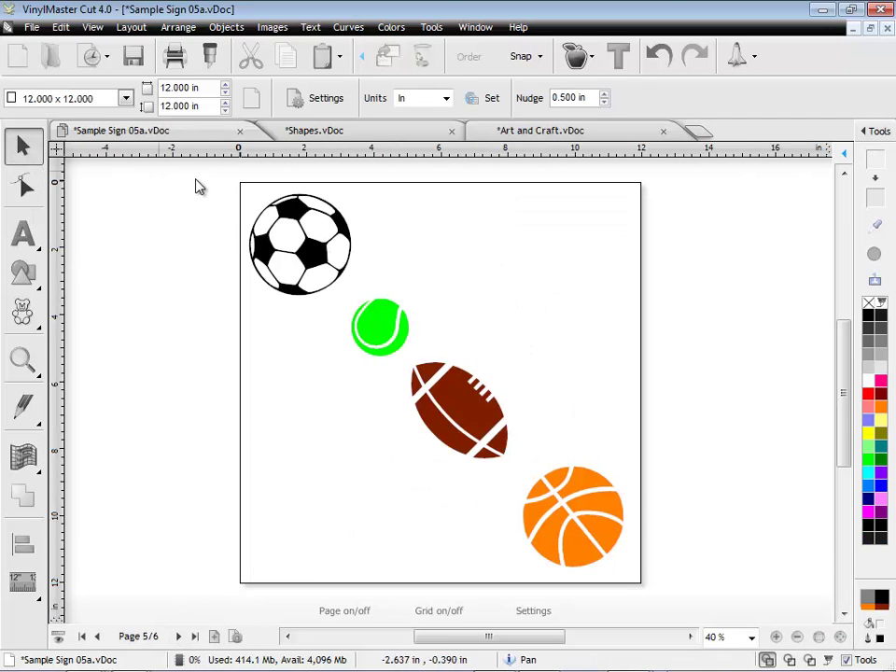
pyautogui.click(881, 133)
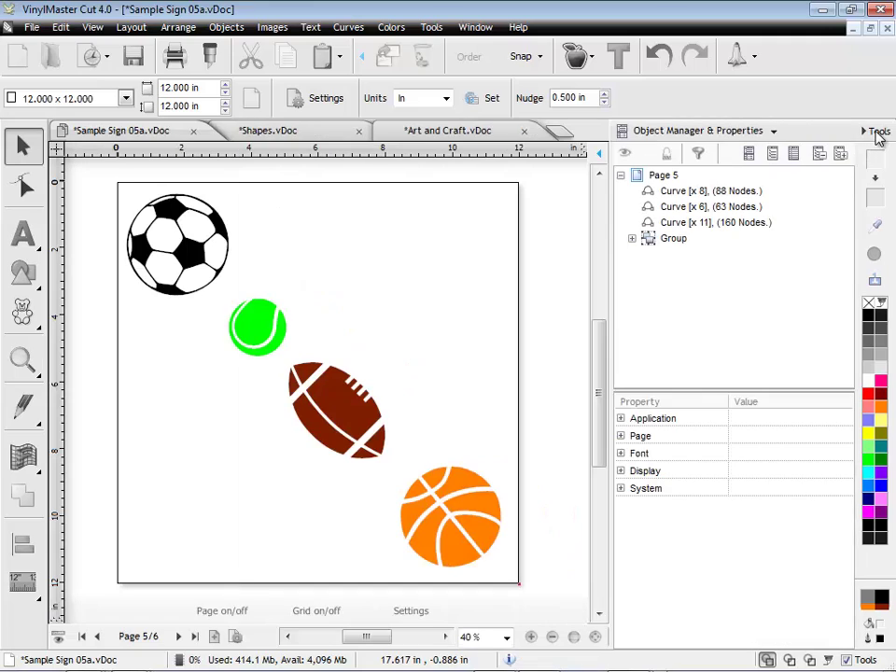
pyautogui.click(706, 191)
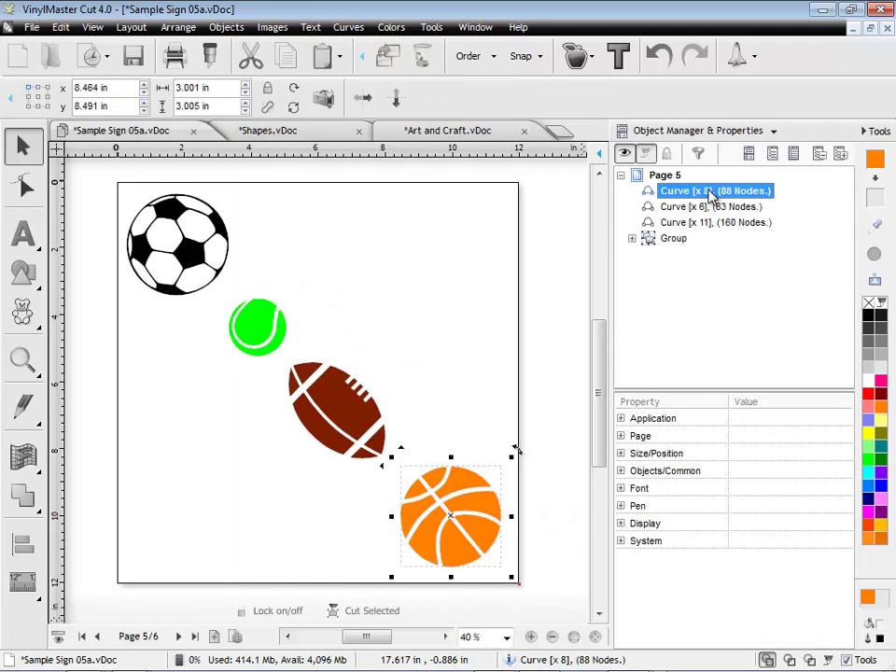
pyautogui.click(710, 206)
pyautogui.click(715, 224)
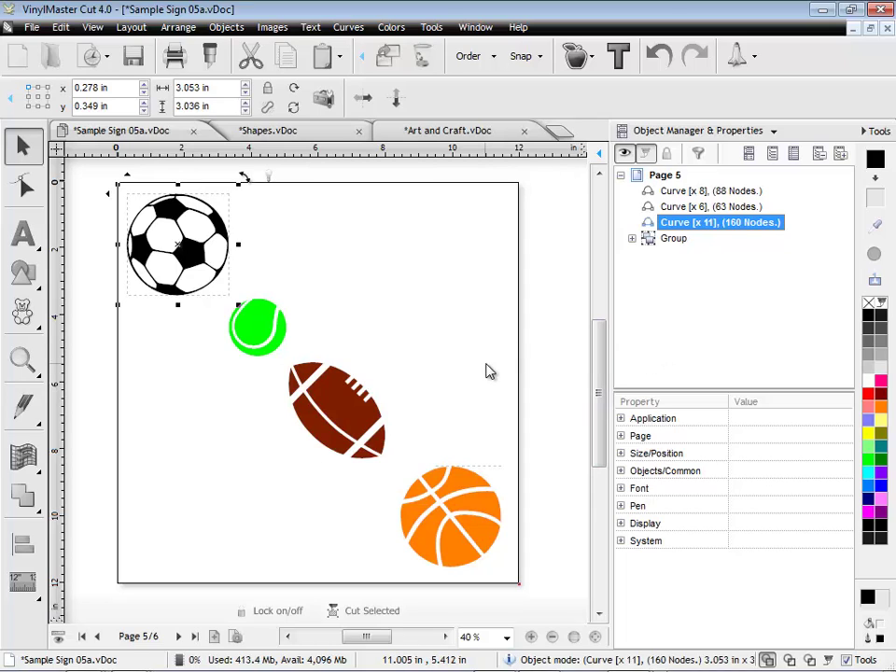
pyautogui.click(669, 135)
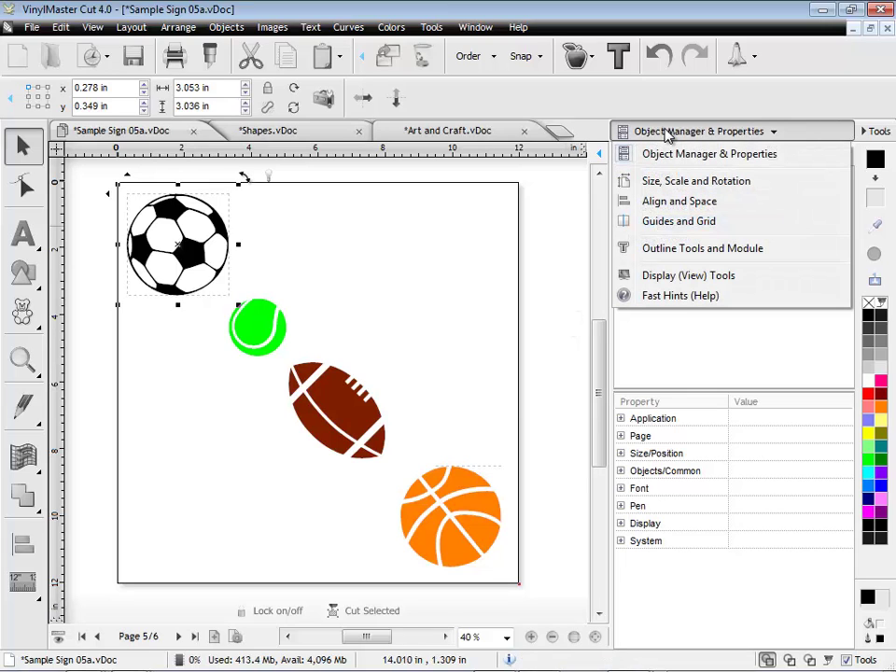
pyautogui.click(663, 201)
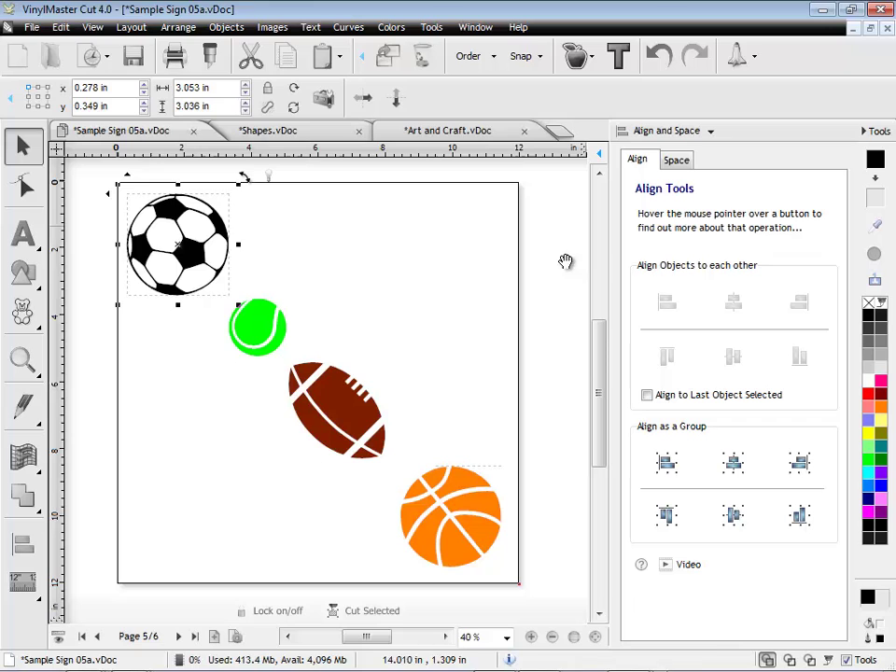
pyautogui.moveTo(541, 587); pyautogui.dragTo(110, 187)
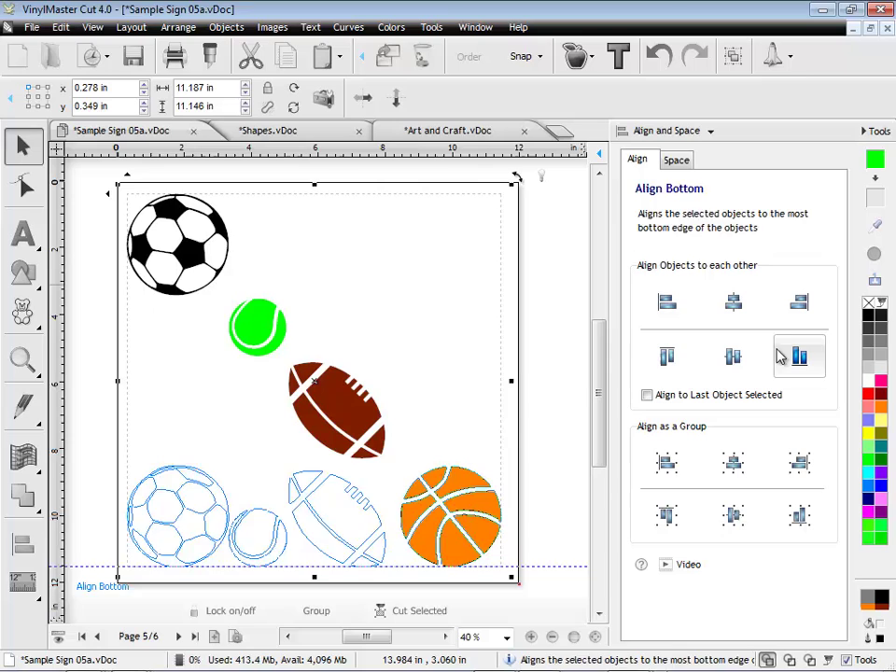
pyautogui.click(550, 352)
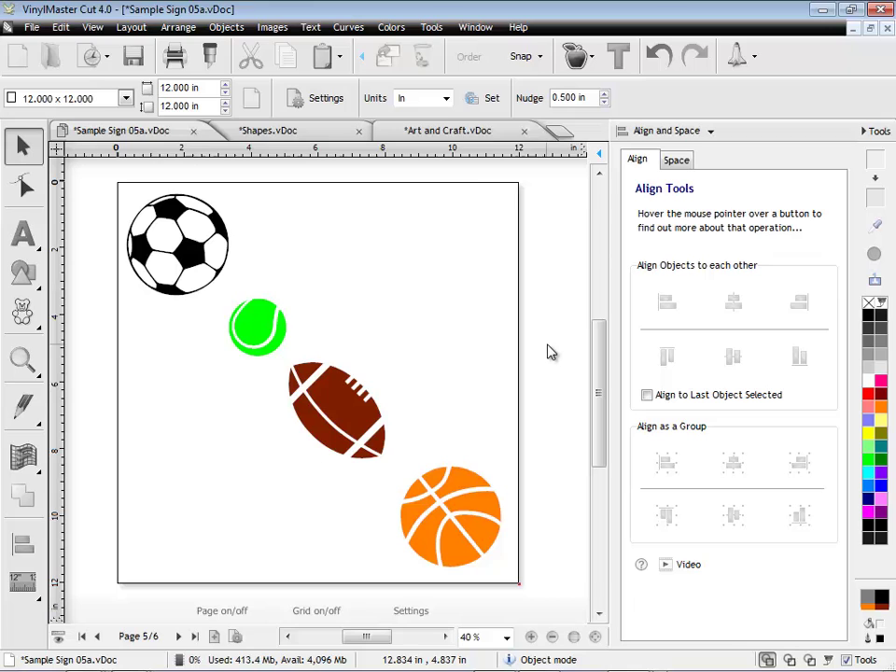
# Step: Add Right and Bottom guides at the football's edges and snap the football to them
pyautogui.click(344, 409)
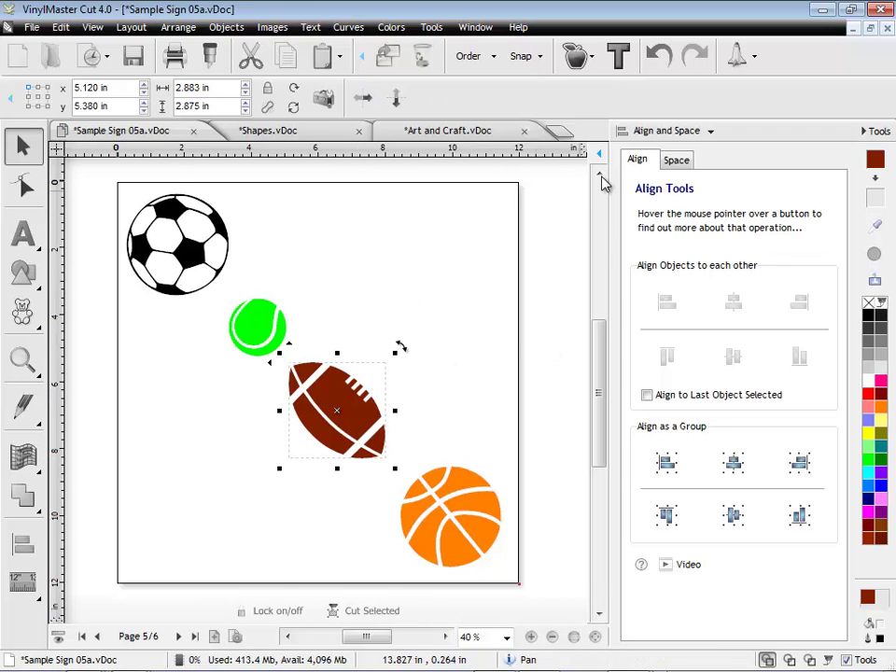
pyautogui.click(651, 136)
pyautogui.click(644, 221)
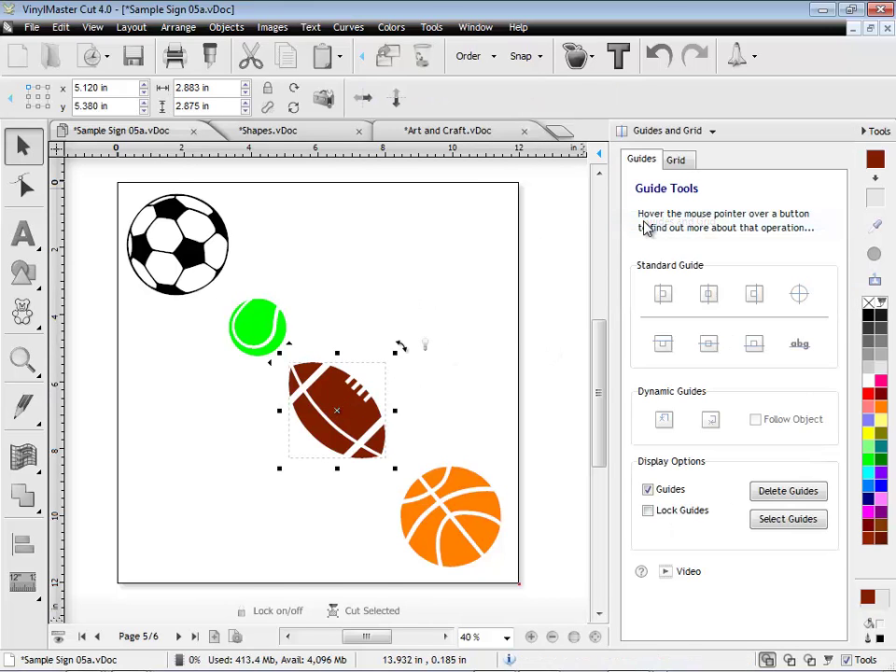
pyautogui.click(754, 295)
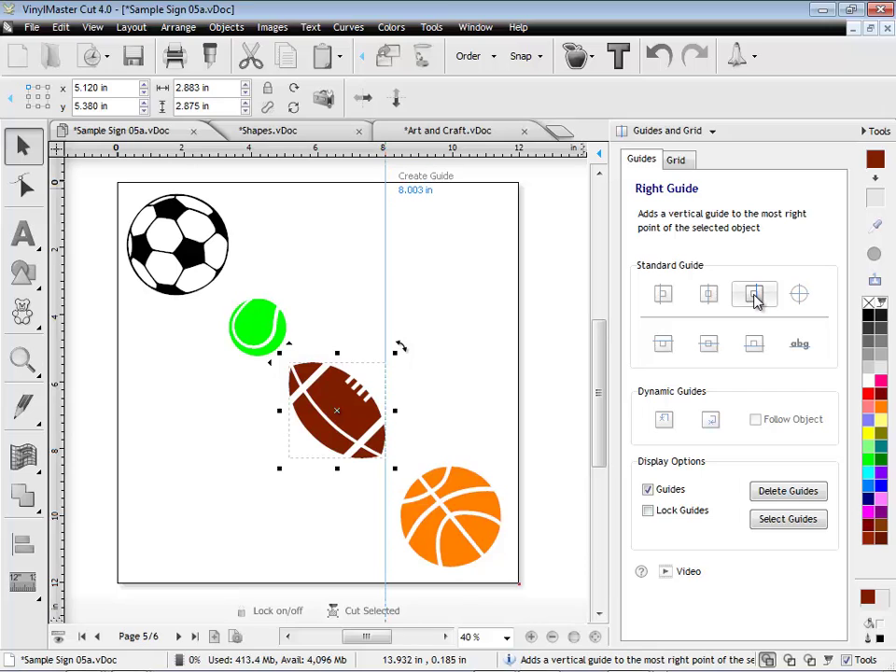
pyautogui.click(755, 345)
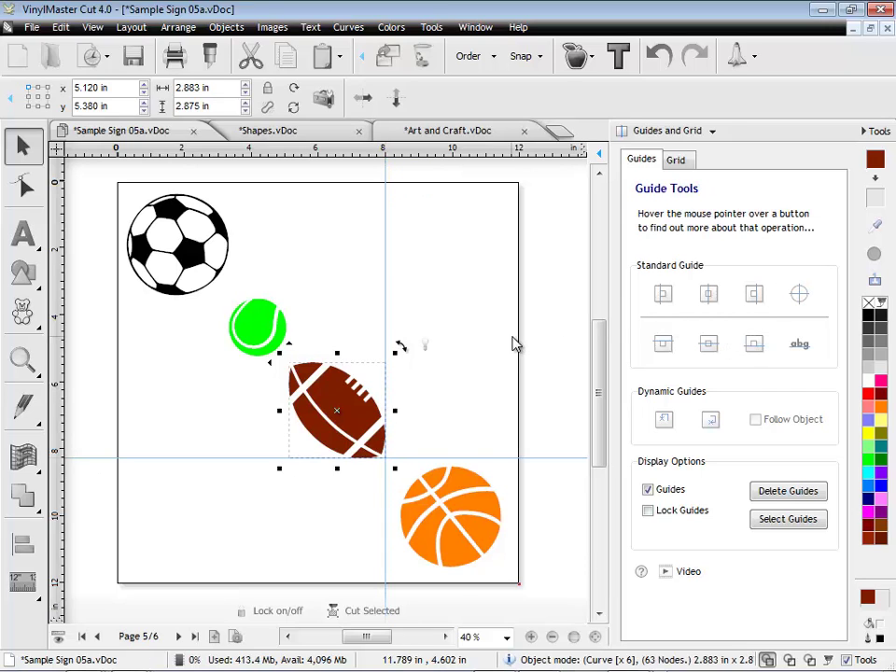
pyautogui.click(538, 58)
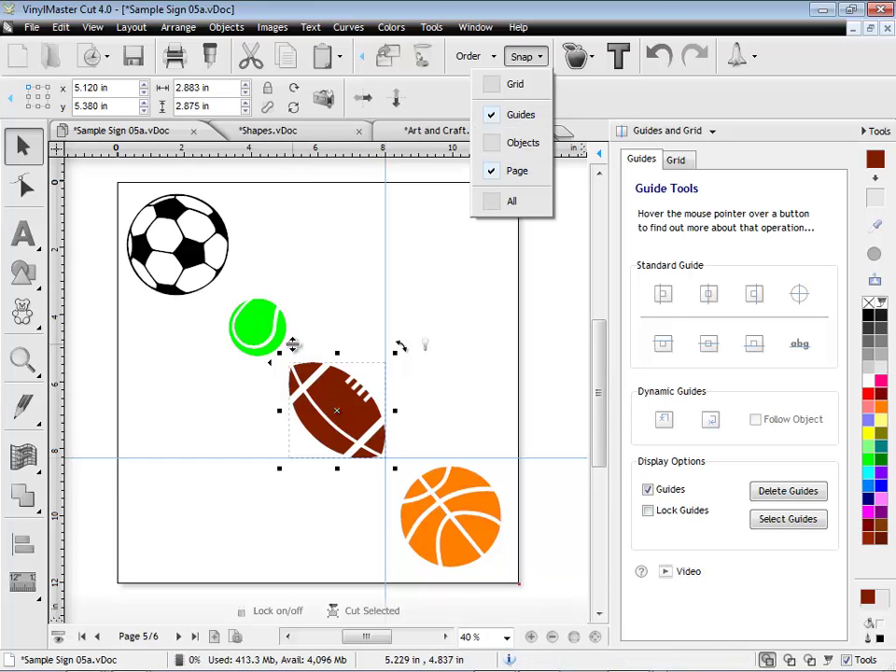
pyautogui.moveTo(292, 345); pyautogui.dragTo(264, 388)
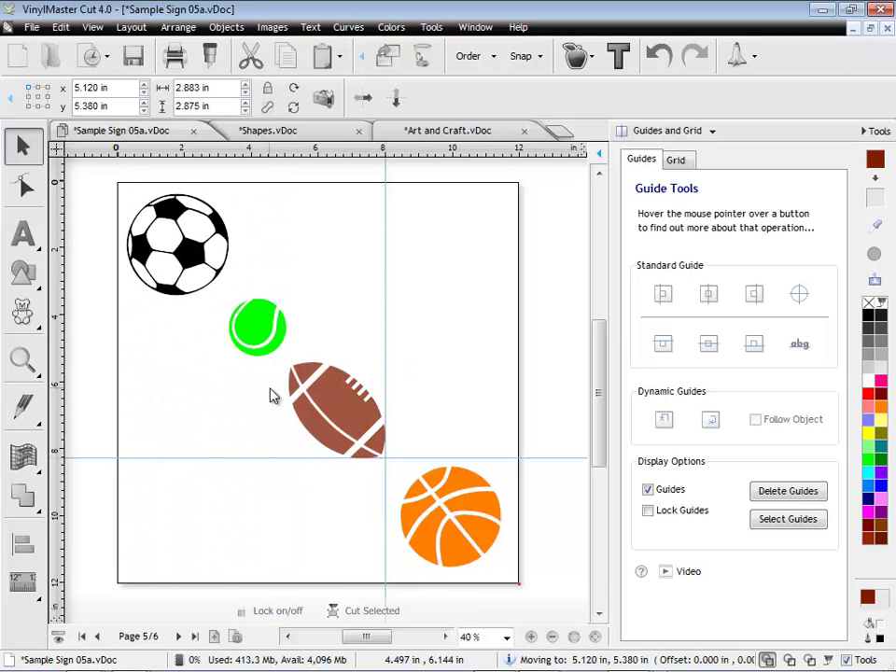
pyautogui.click(502, 377)
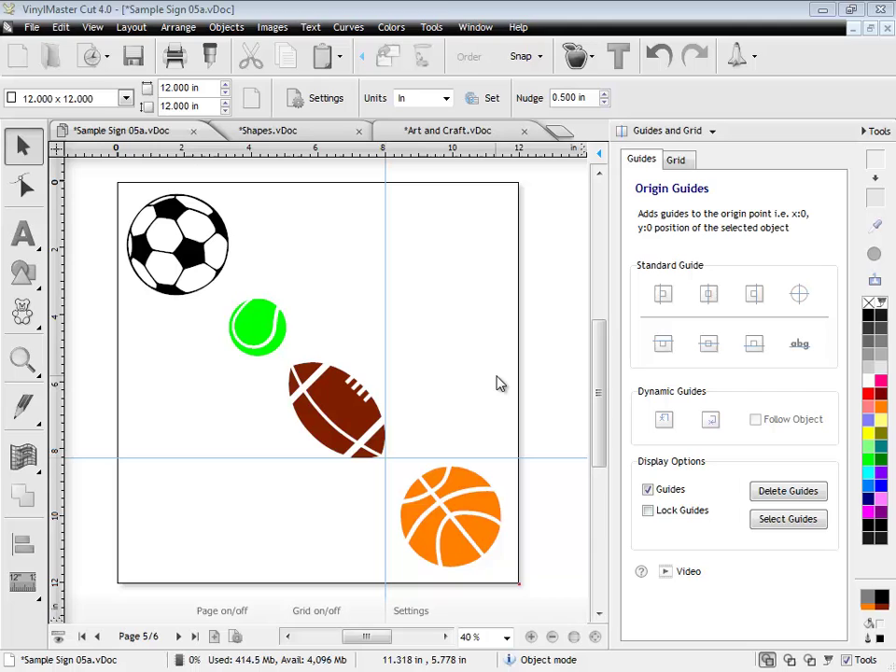
pyautogui.click(600, 153)
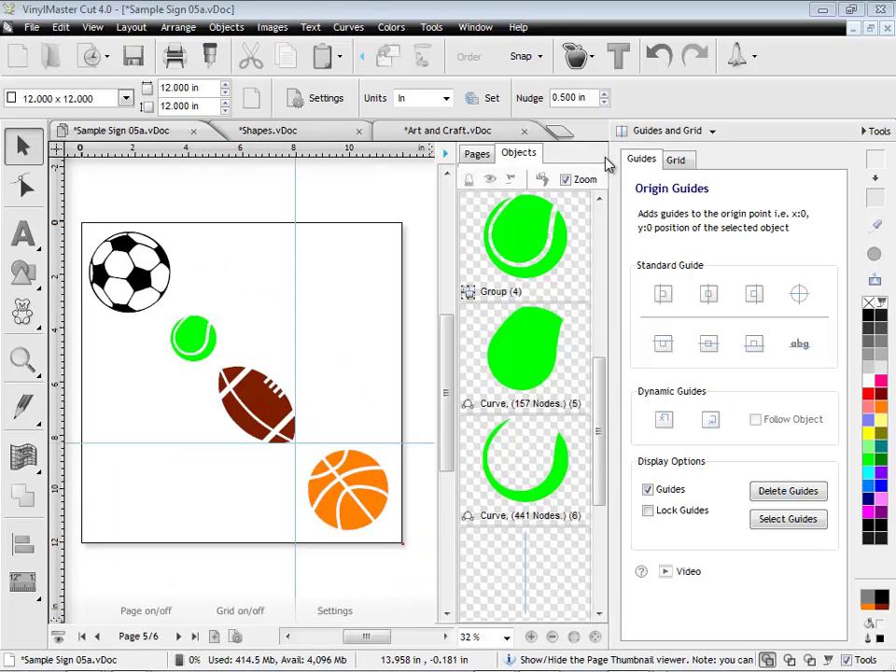
pyautogui.click(477, 154)
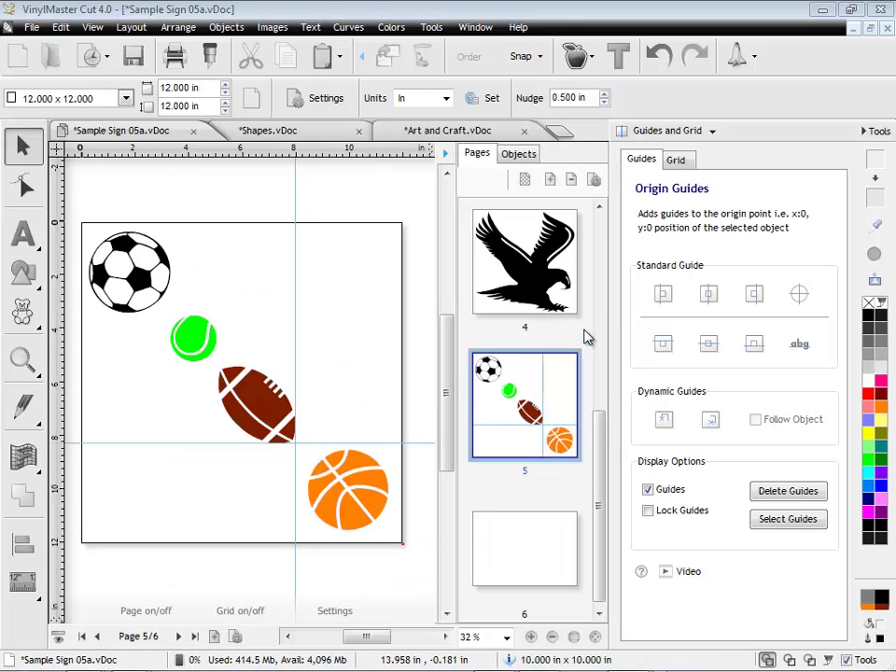
pyautogui.moveTo(602, 431); pyautogui.dragTo(598, 211)
pyautogui.click(519, 155)
pyautogui.click(539, 235)
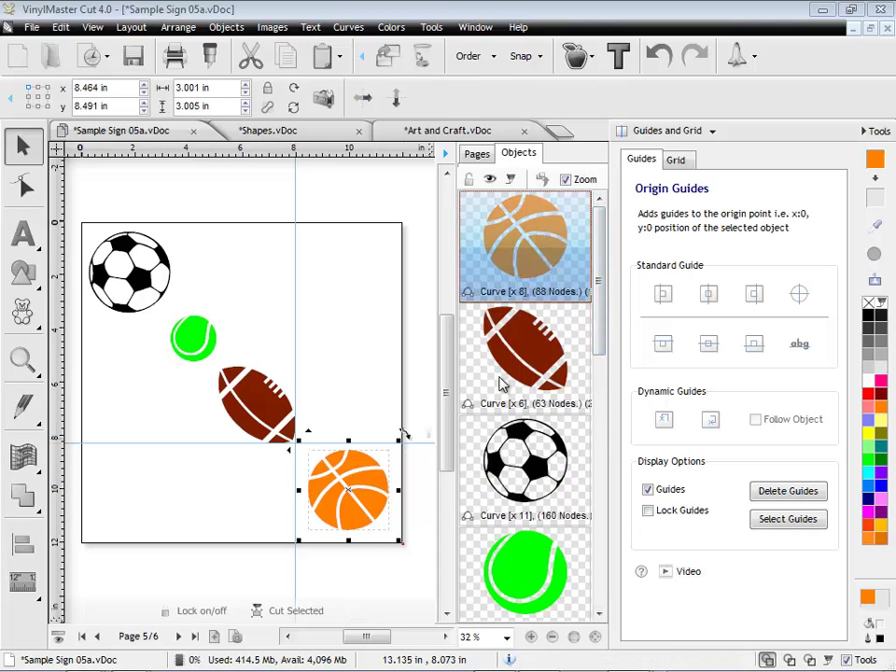
pyautogui.click(505, 378)
pyautogui.click(529, 474)
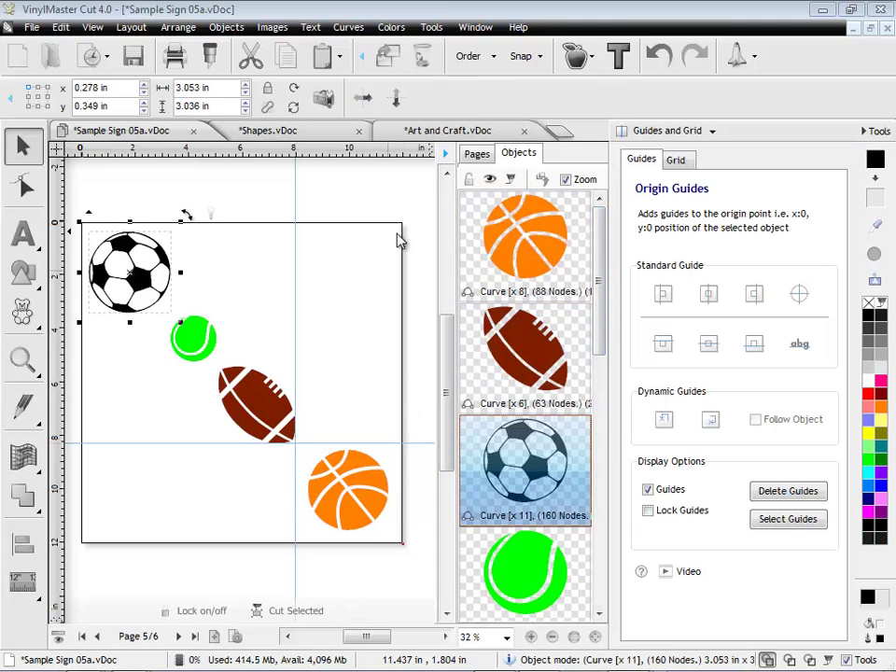
pyautogui.click(448, 157)
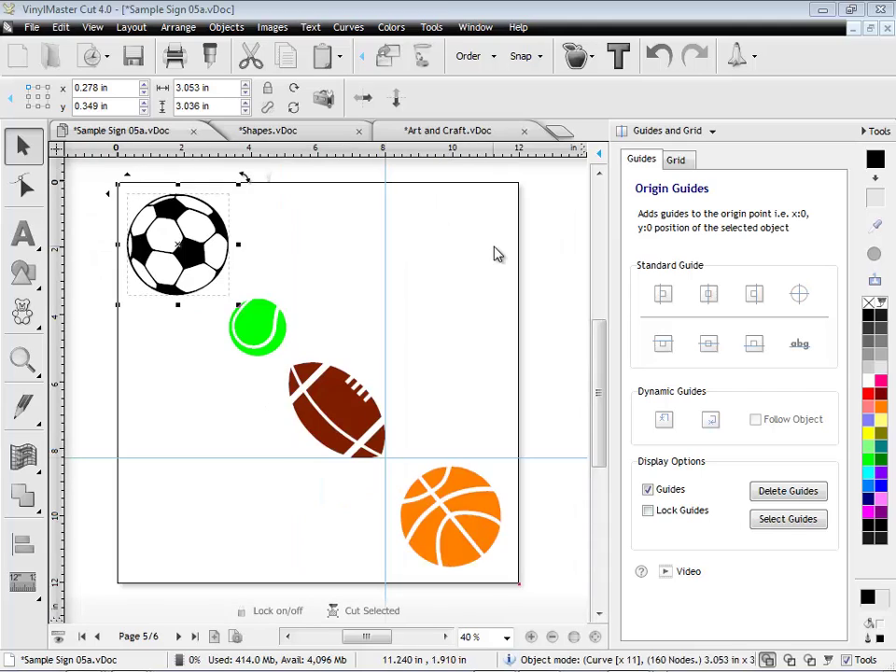
# Step: Close the Guides panel and open Sample Sign 02 from the recent documents
pyautogui.click(876, 134)
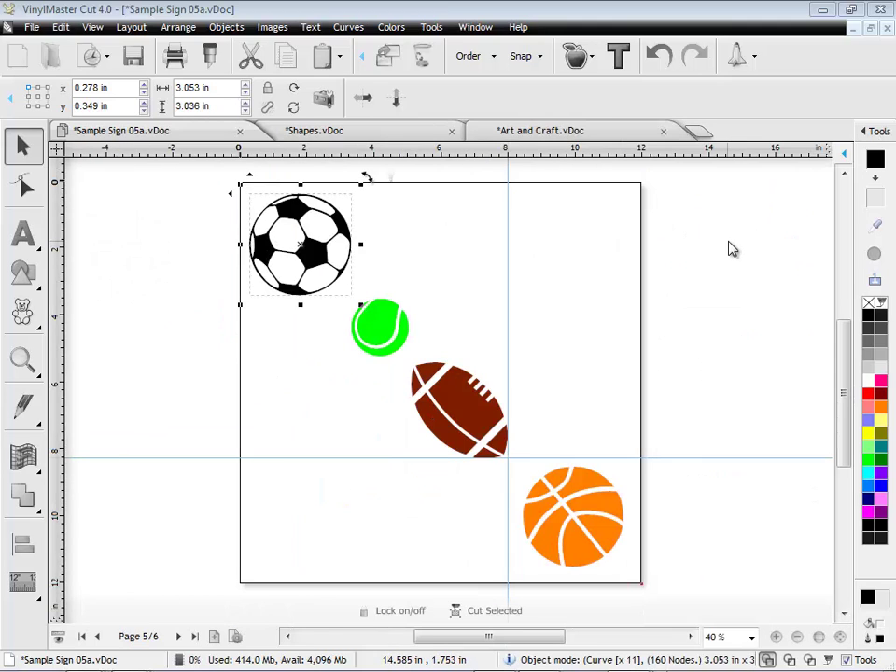
pyautogui.click(733, 249)
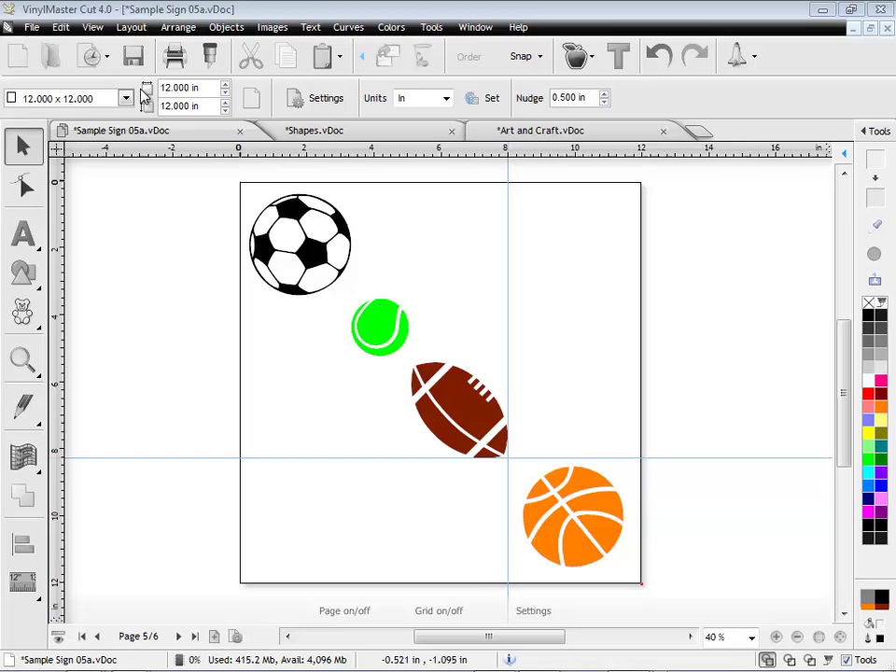
pyautogui.click(106, 62)
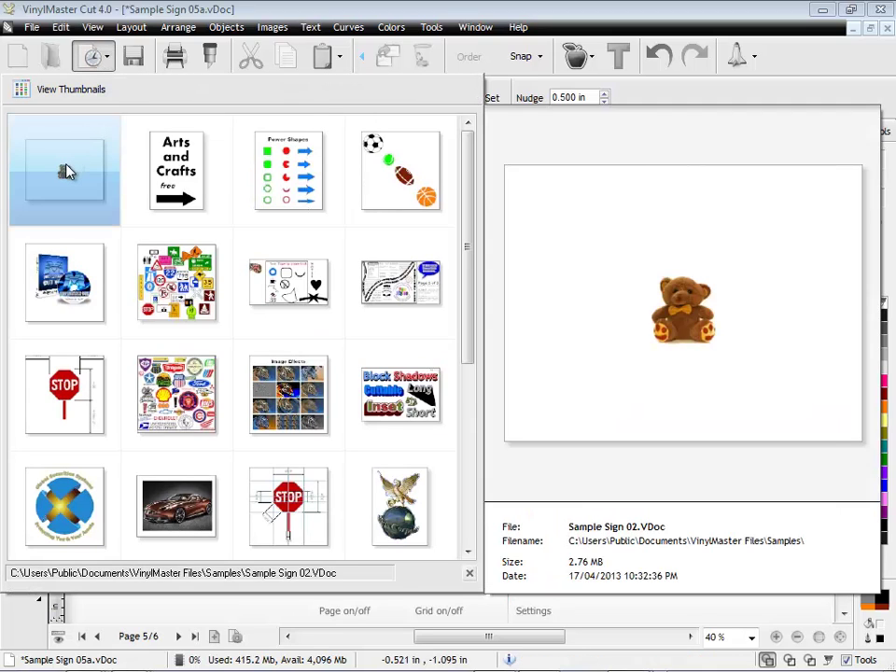
pyautogui.click(66, 174)
# Step: Select the teddy bear image and start the Contour Cut Wizard
pyautogui.click(458, 399)
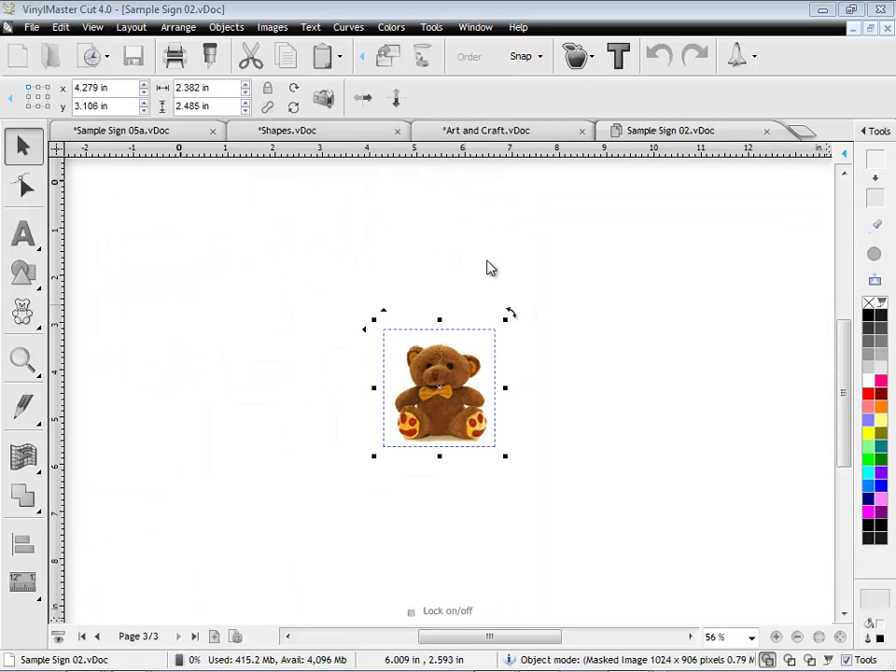
pyautogui.click(578, 66)
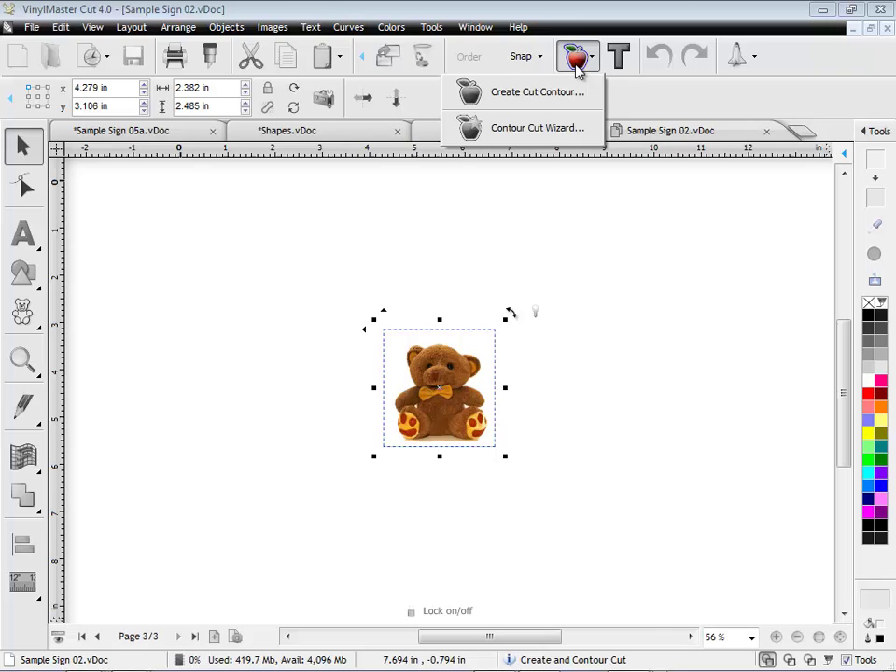
pyautogui.click(496, 138)
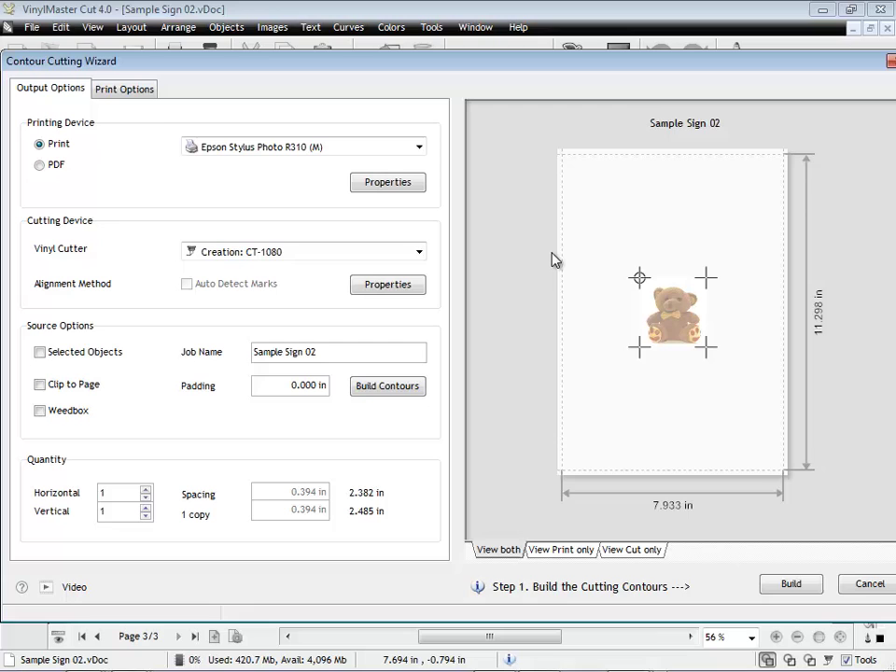
# Step: Build the bear's cut contour with Relative scaling and an outline of about 2%, including the image
pyautogui.click(790, 592)
pyautogui.click(411, 369)
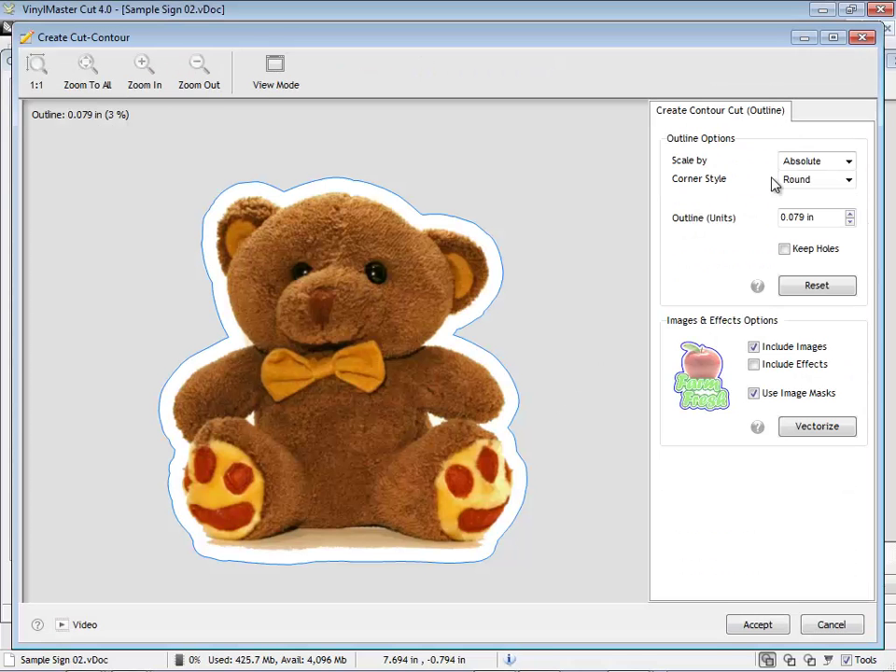
pyautogui.click(848, 161)
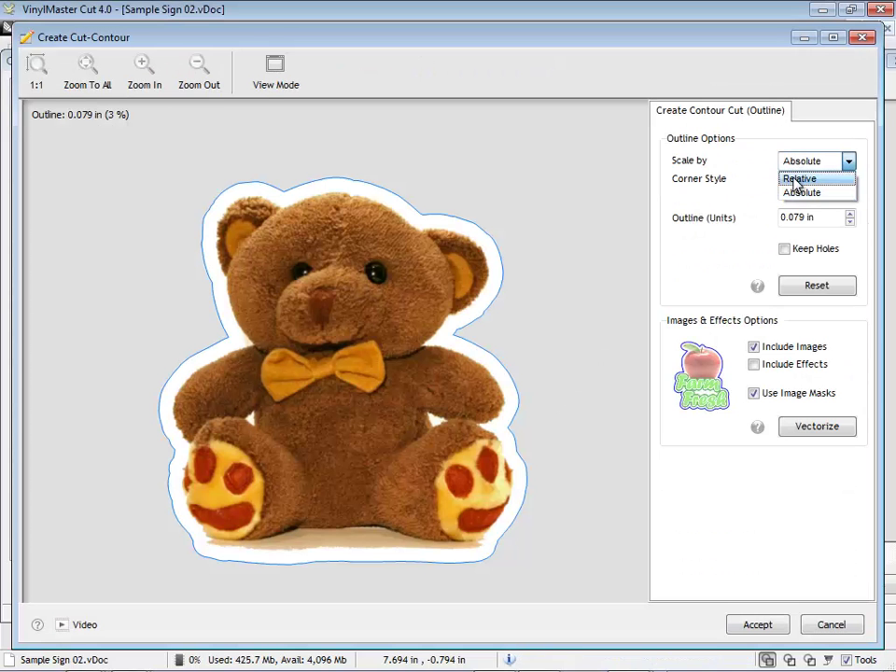
pyautogui.click(797, 179)
pyautogui.click(850, 213)
pyautogui.click(850, 222)
pyautogui.click(849, 222)
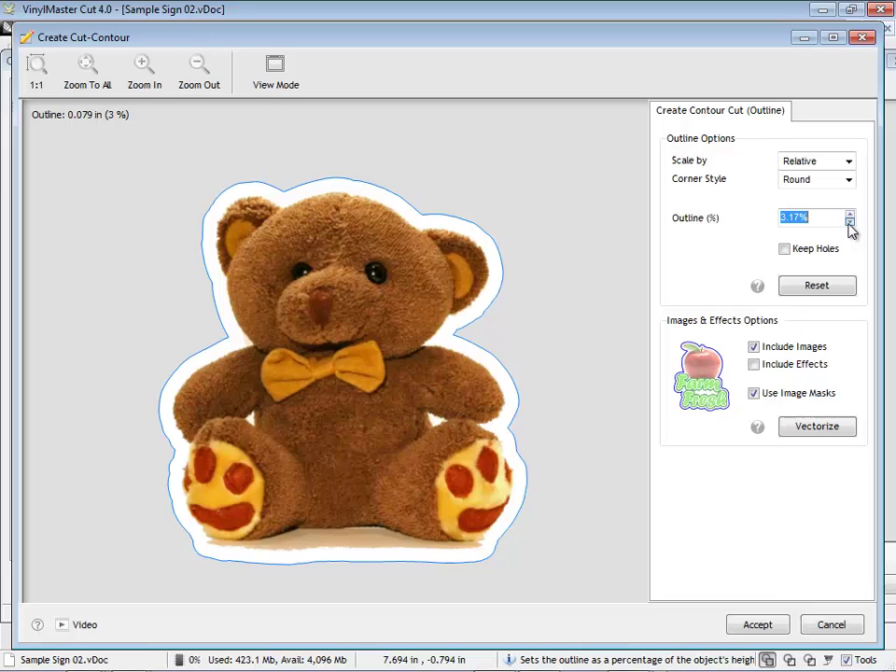
pyautogui.click(850, 222)
# Step: Set horizontal and vertical quantity to 2, print the four-bear sheet, then start cutting
pyautogui.click(752, 626)
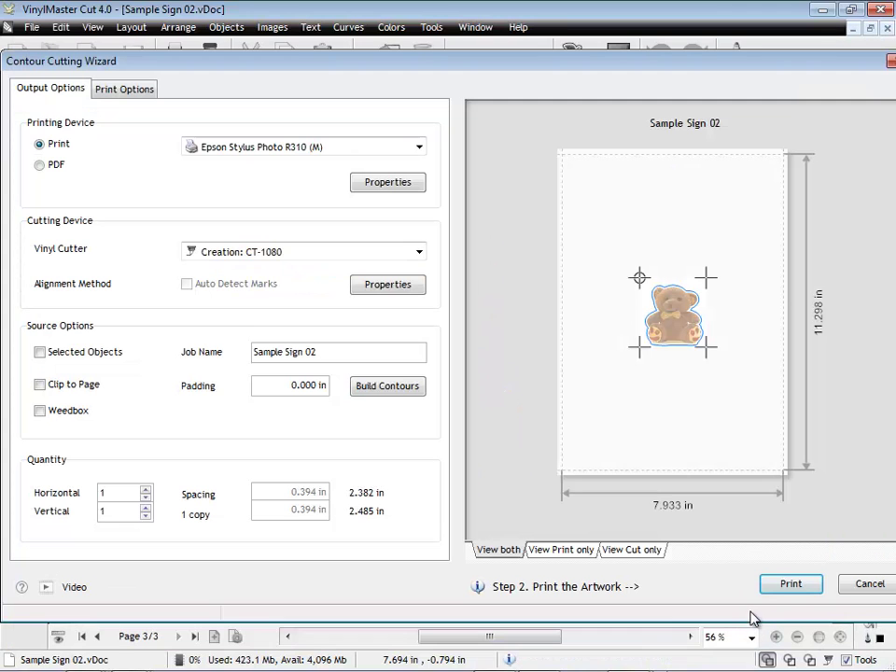
pyautogui.click(146, 488)
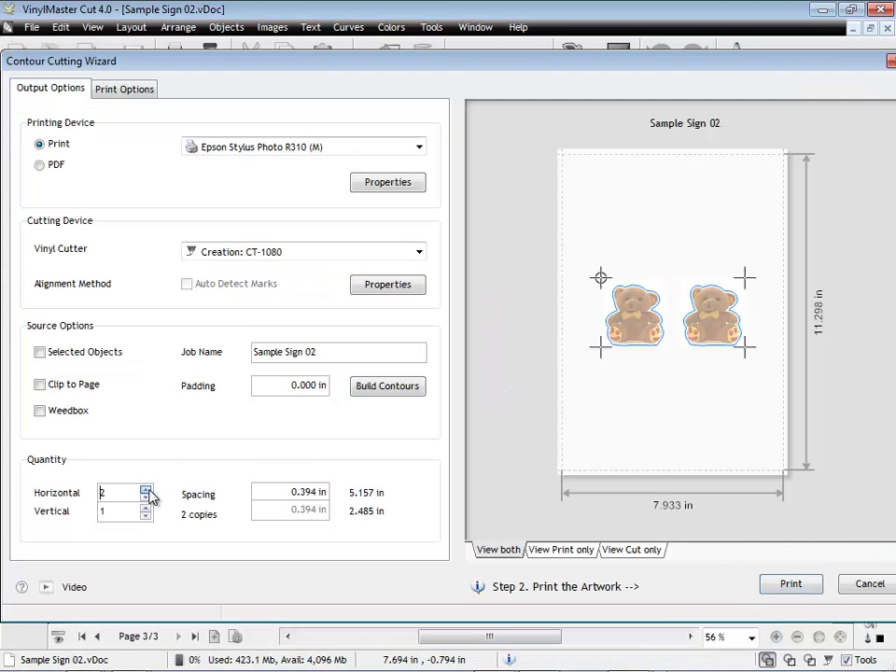
pyautogui.click(146, 507)
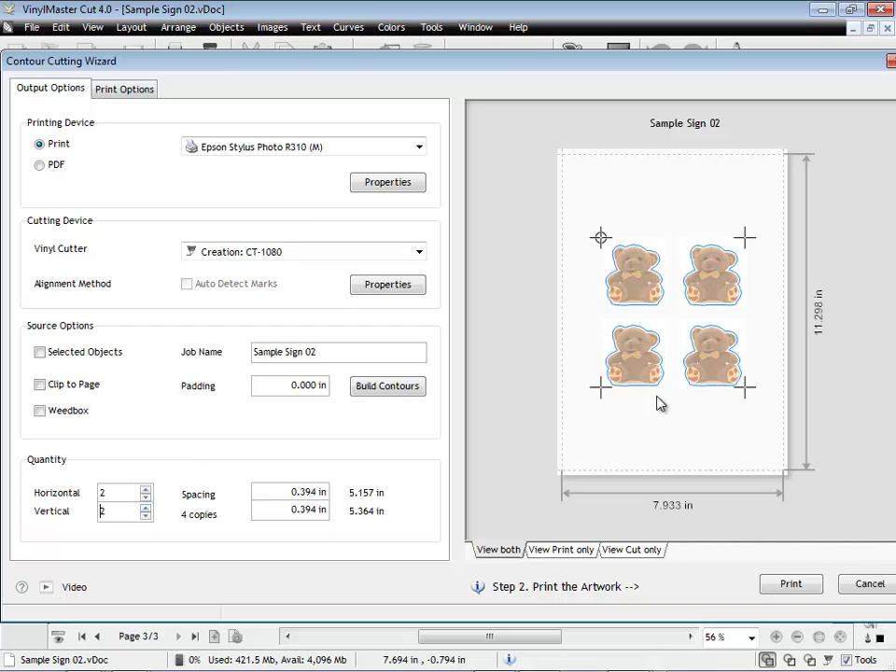
pyautogui.click(785, 586)
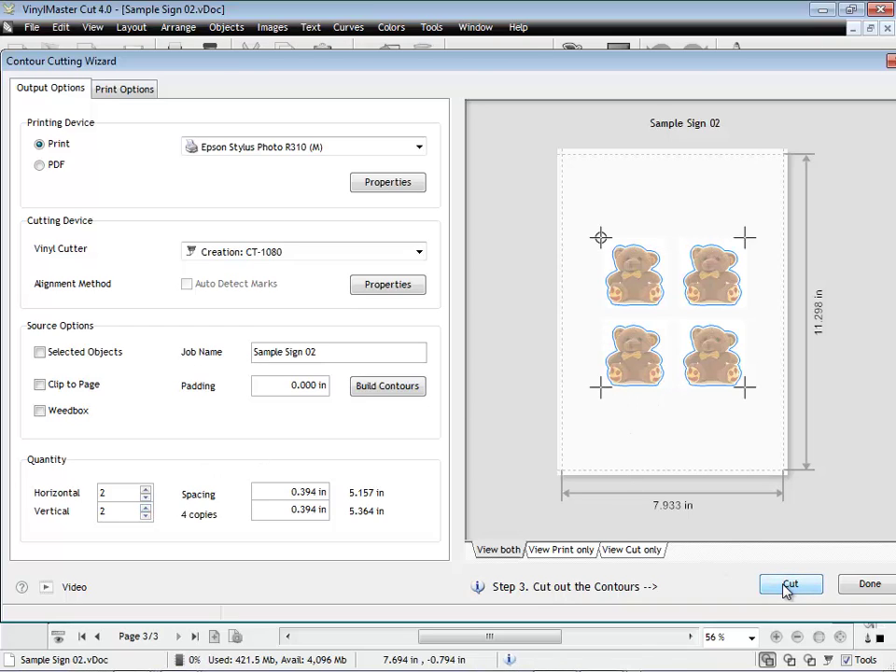
pyautogui.click(787, 585)
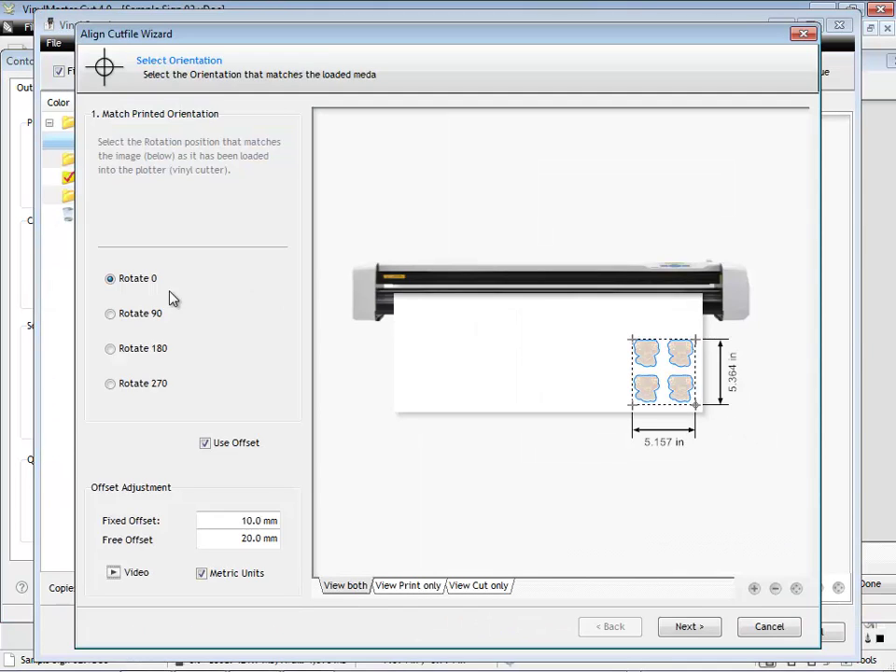
# Step: Set the loaded sheet's orientation to Rotate 180 in the Align Cutfile Wizard
pyautogui.click(111, 315)
pyautogui.click(111, 349)
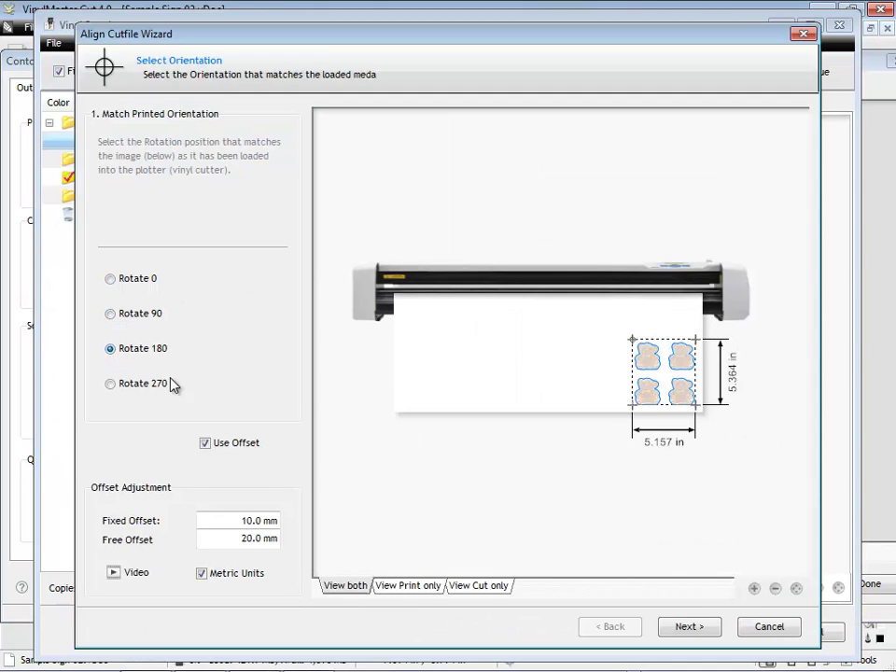
pyautogui.click(687, 624)
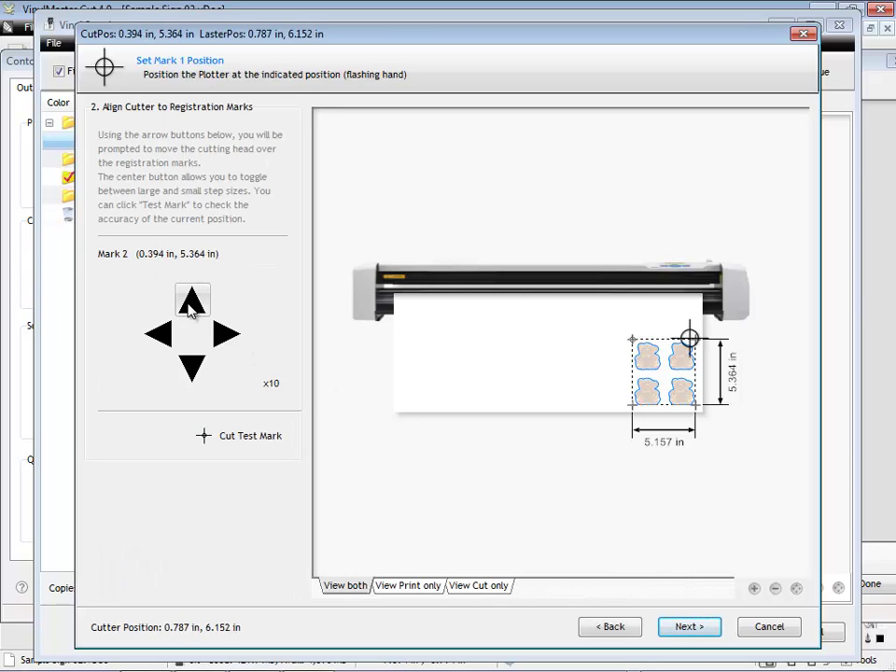
# Step: Jog the cutting head onto the first registration mark and confirm all three marks
pyautogui.click(193, 364)
pyautogui.click(227, 334)
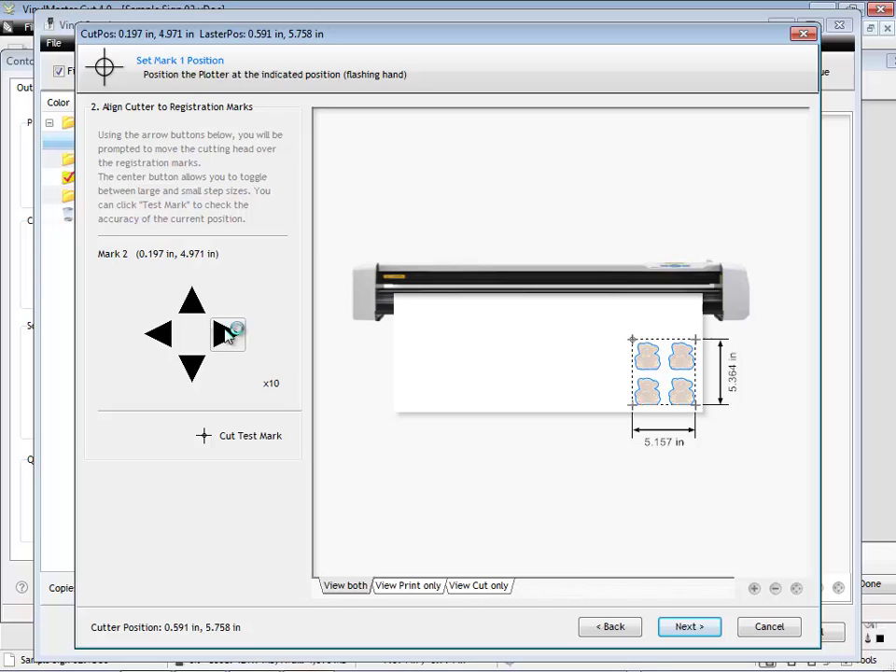
pyautogui.click(227, 335)
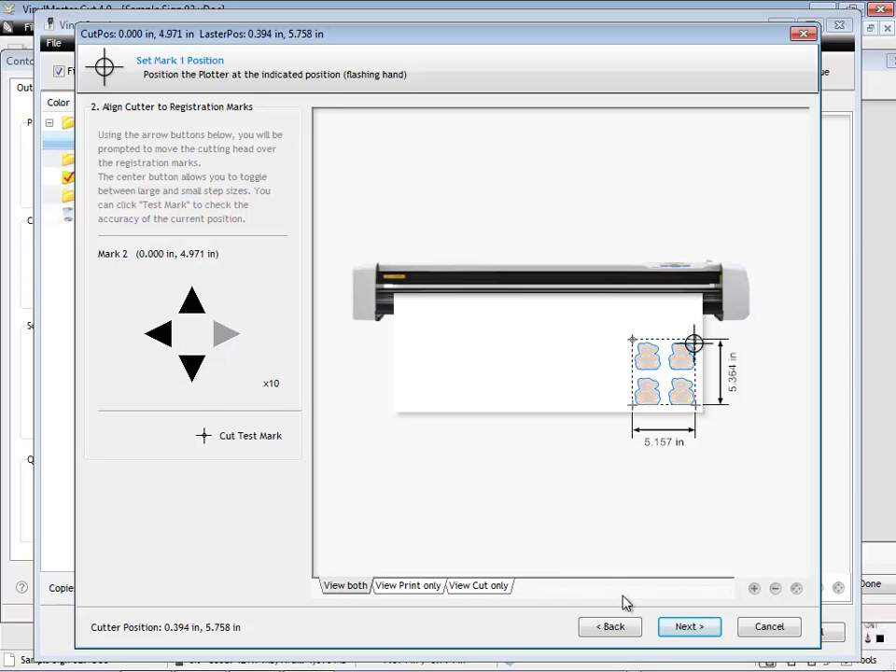
pyautogui.click(688, 627)
pyautogui.click(686, 628)
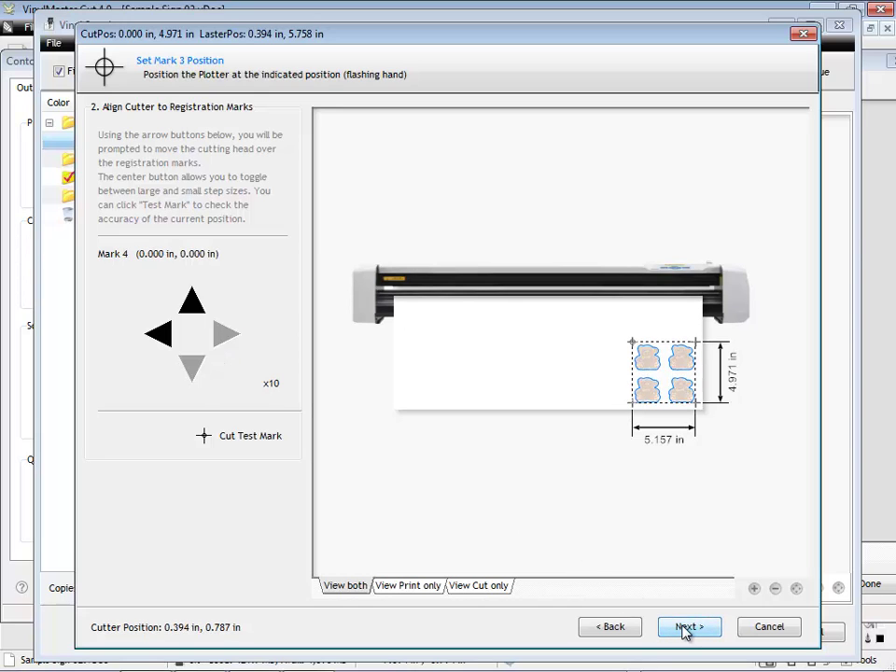
pyautogui.click(687, 628)
# Step: Send the aligned job with Cut Now, confirm, and close the Vinyl Spooler
pyautogui.click(688, 627)
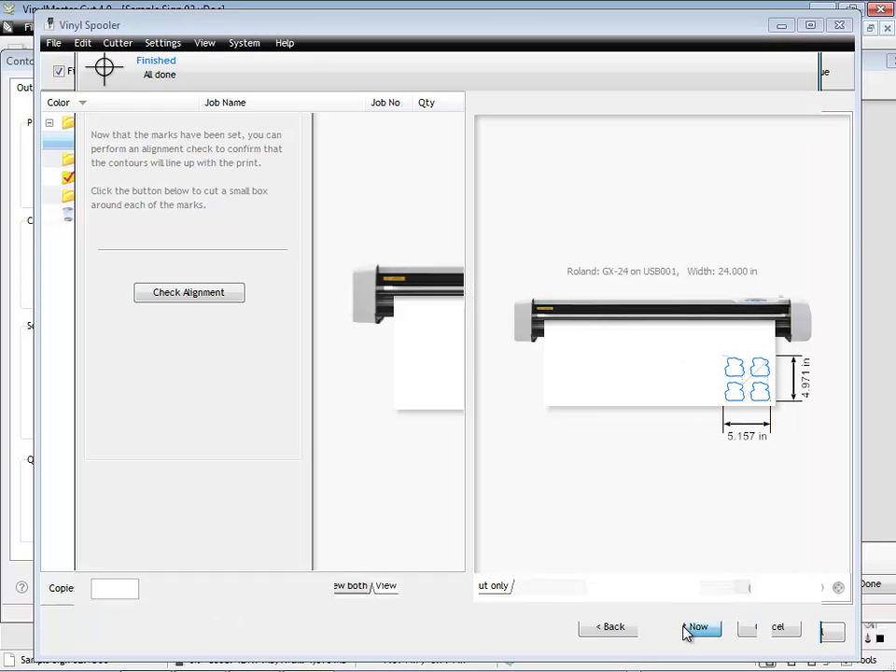
pyautogui.click(412, 367)
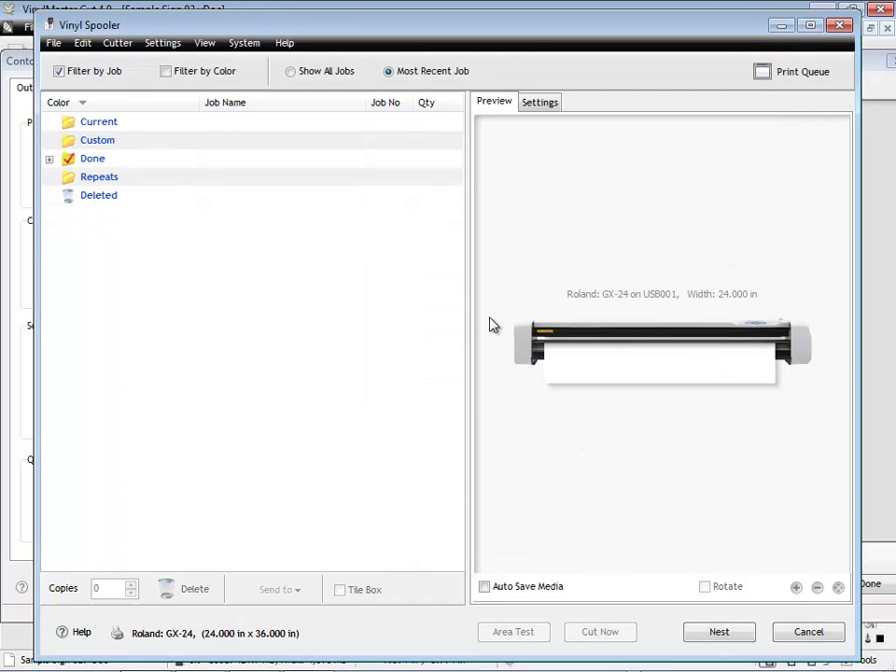
pyautogui.click(841, 25)
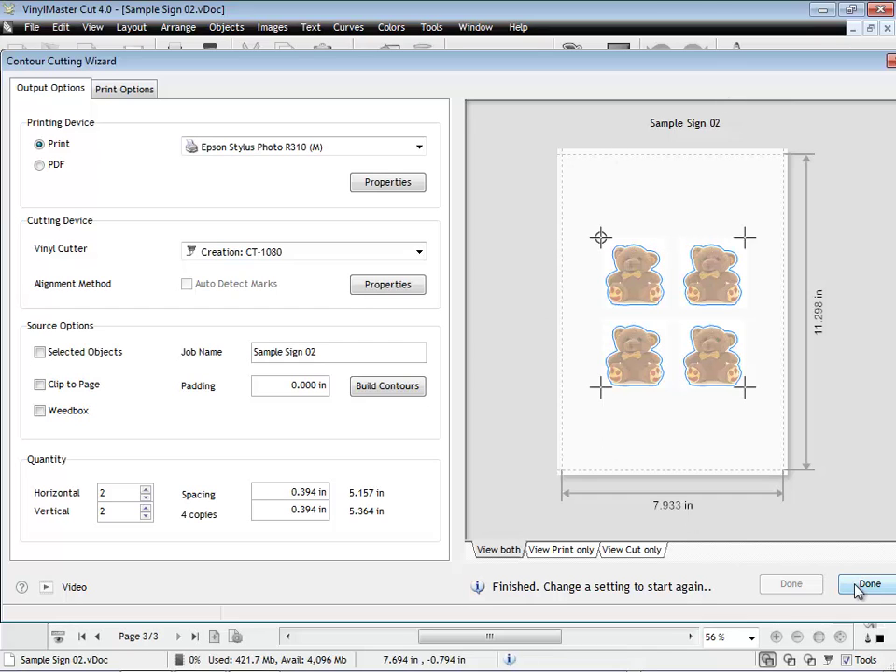
# Step: Finish the wizard and open Help Topics, browsing the How To's and Tutorials pages
pyautogui.click(863, 585)
pyautogui.click(519, 28)
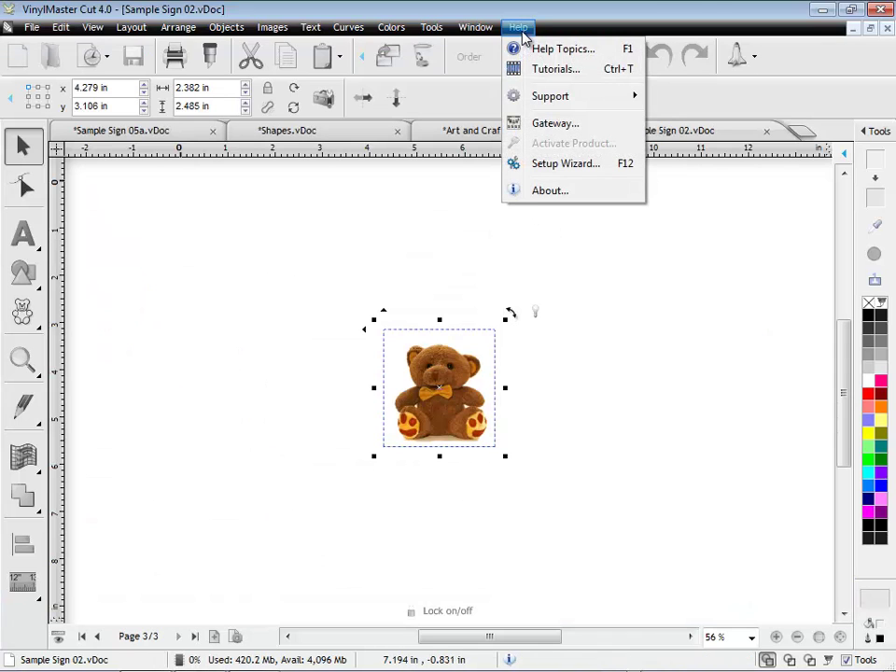
pyautogui.moveTo(536, 99)
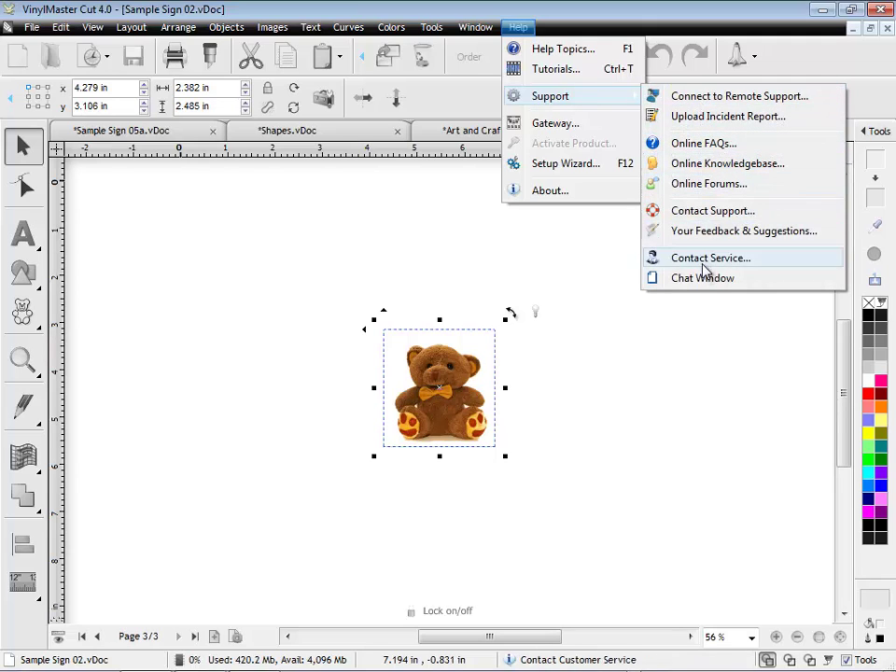
pyautogui.click(558, 52)
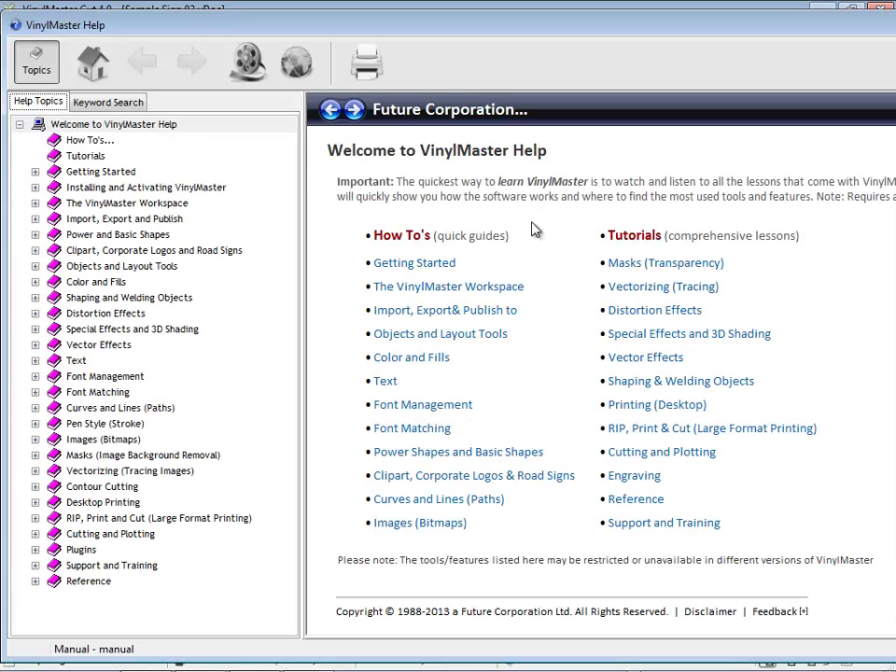
pyautogui.click(405, 238)
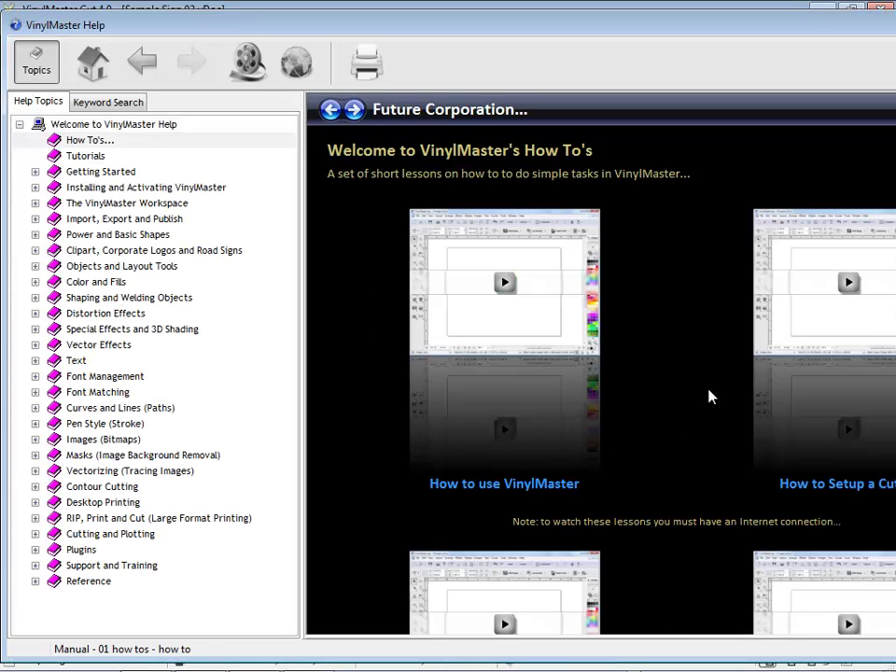
pyautogui.click(86, 156)
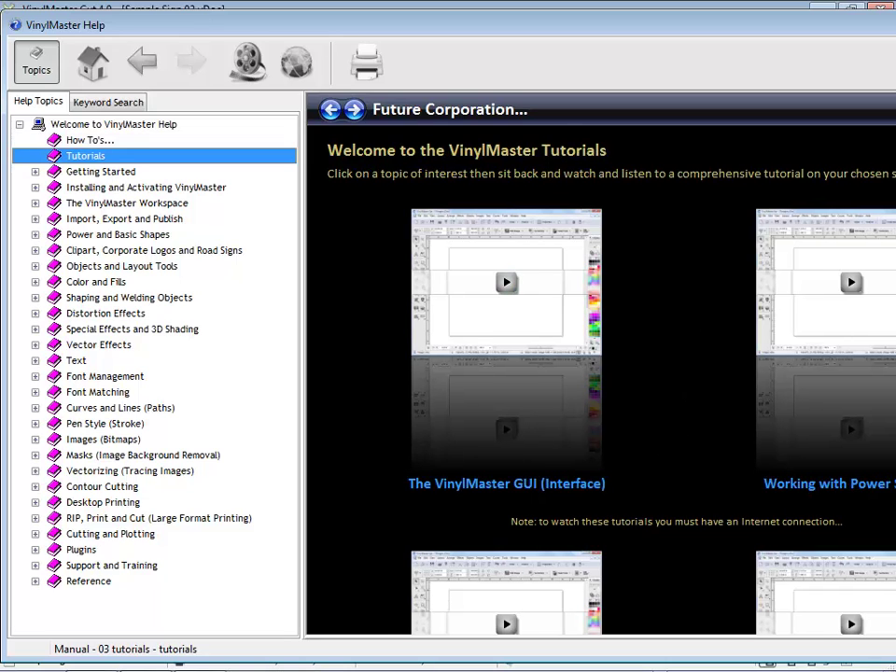
# Step: Read the Cutting and Plotting > Send to Cutter (Autocut) help page, then close Help
pyautogui.moveTo(894, 182); pyautogui.dragTo(855, 190)
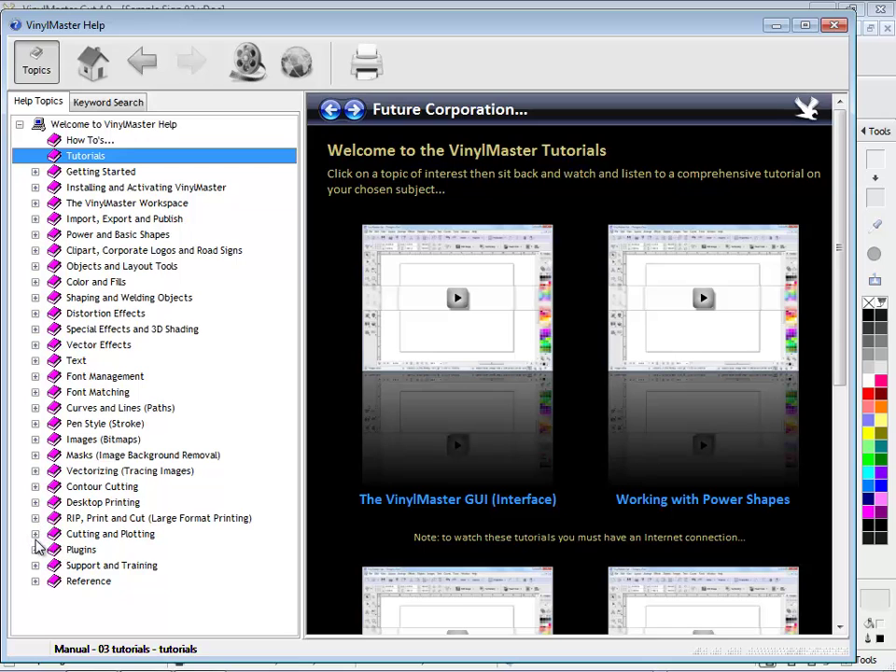
pyautogui.click(35, 536)
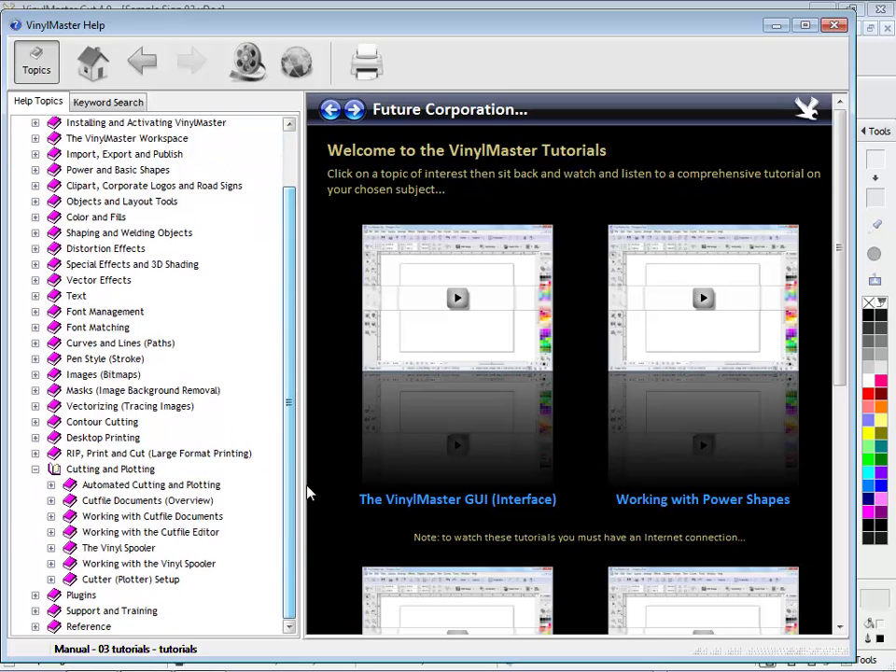
pyautogui.click(52, 485)
pyautogui.click(152, 502)
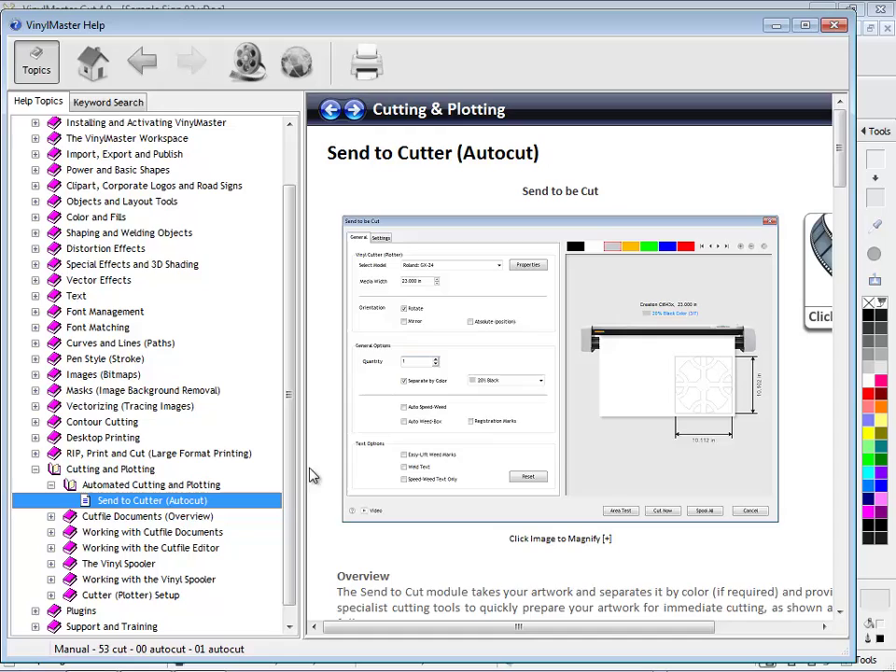
pyautogui.scroll(-1, 838, 177)
pyautogui.moveTo(838, 177); pyautogui.dragTo(839, 140)
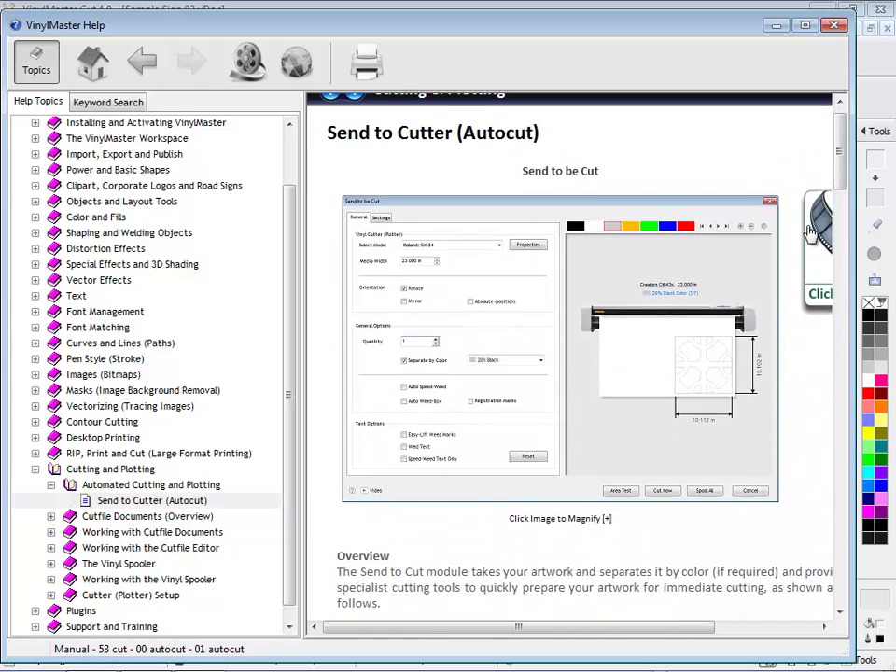
pyautogui.click(836, 28)
# Step: Deselect the teddy bear image and return the Art and Craft document to its sign page
pyautogui.click(610, 190)
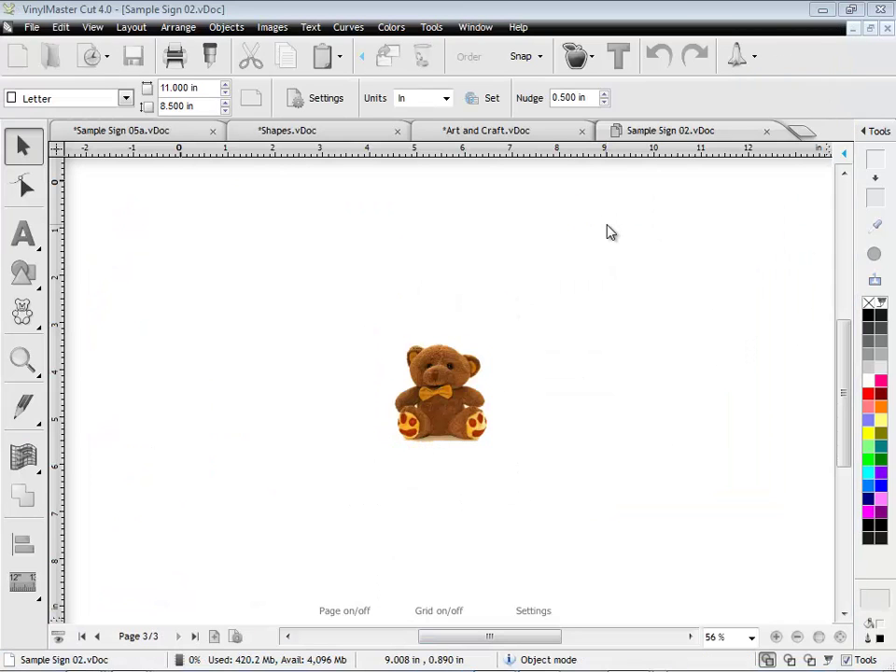
pyautogui.click(513, 135)
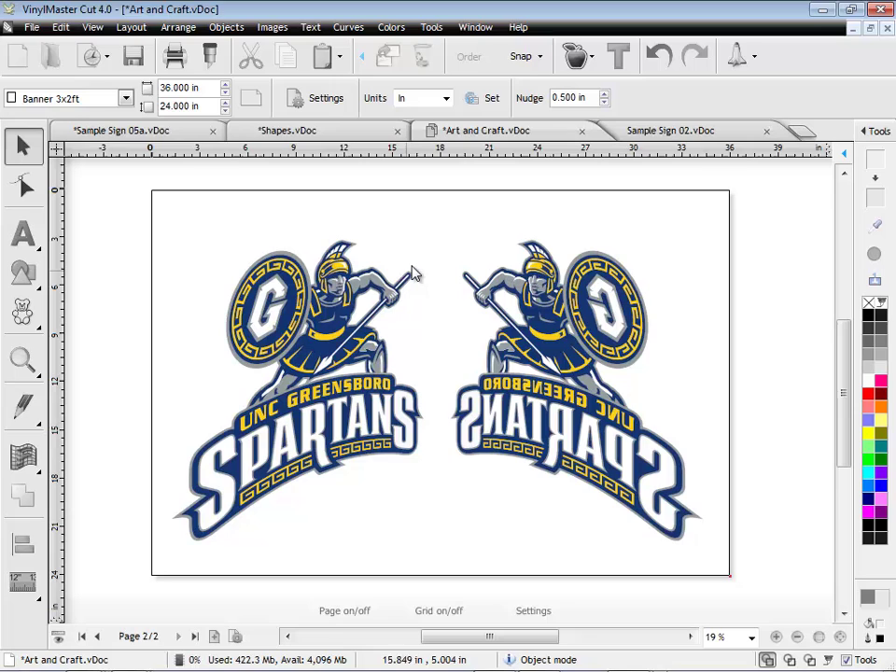
pyautogui.click(97, 637)
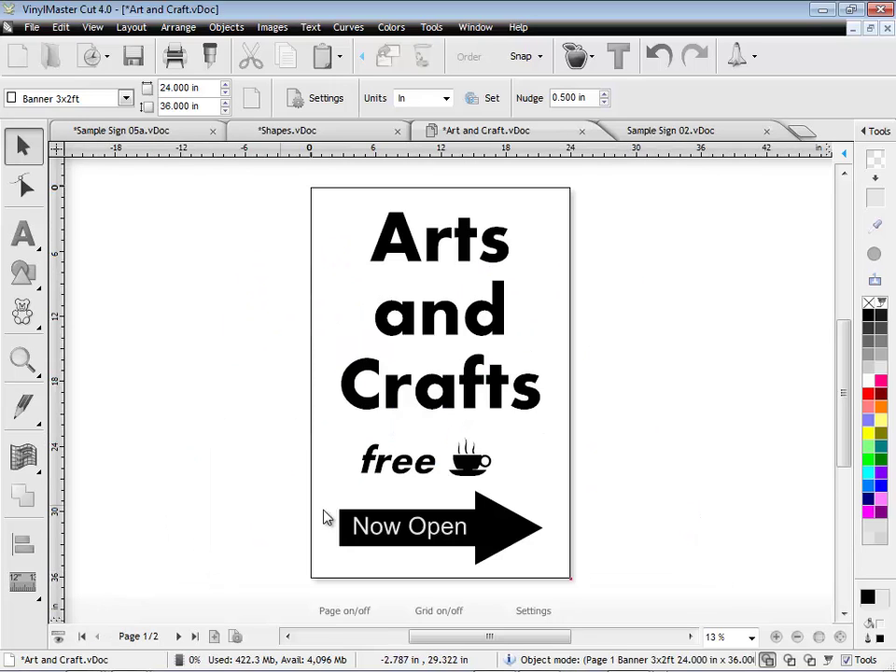
# Step: Show page 1 of 6 of Sample Sign 05a, the 15 x 15 in box and CD artwork
pyautogui.click(145, 132)
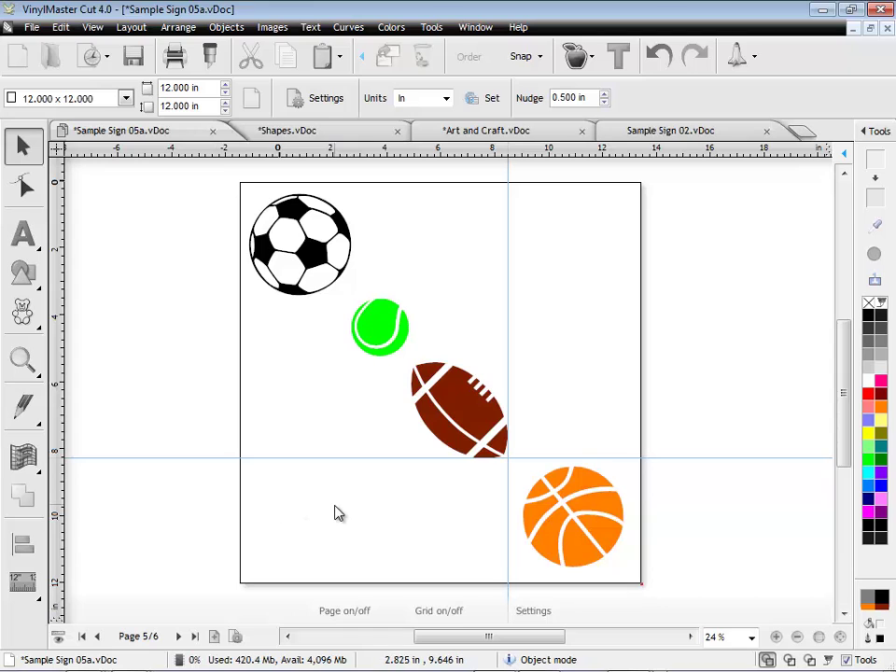
pyautogui.click(83, 637)
pyautogui.scroll(1, 728, 493)
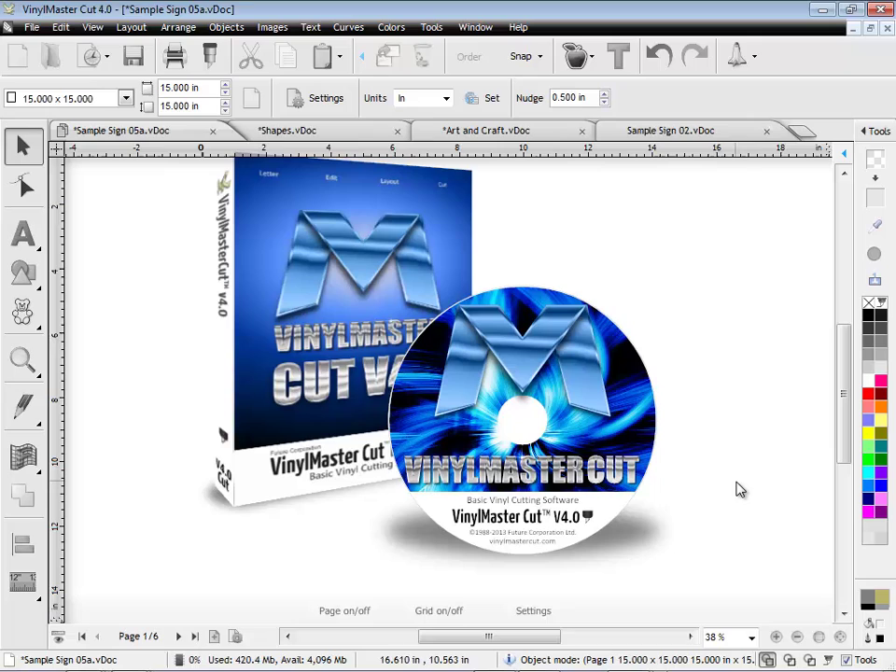